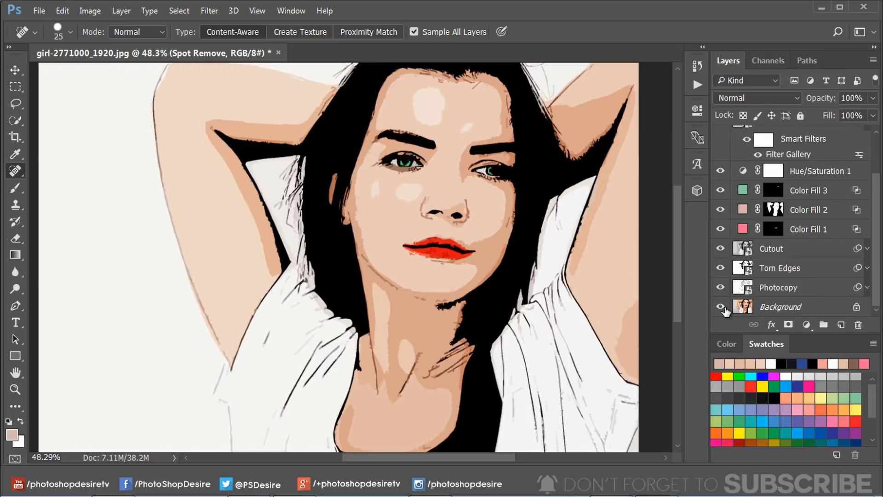
{"action": "left_click", "coordinate": [721, 307], "text": "alt"}
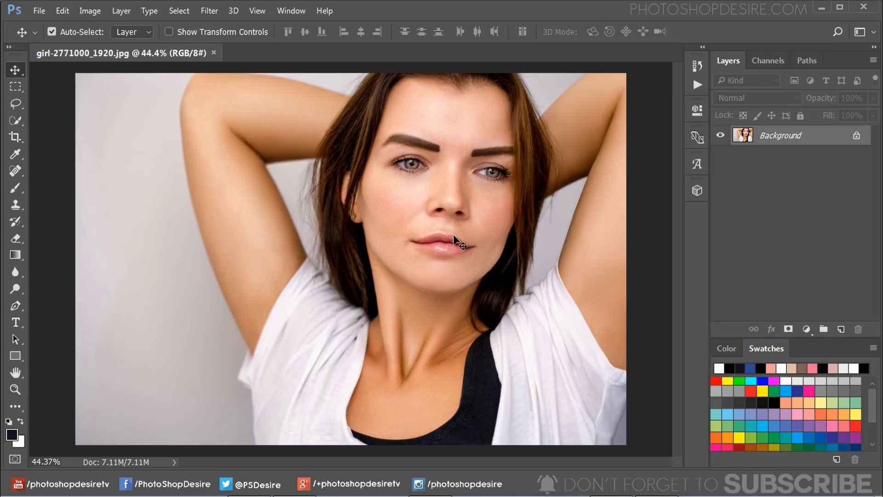
Step: Duplicate the Background layer and rename the copy Photocopy
{"action": "right_click", "coordinate": [771, 143]}
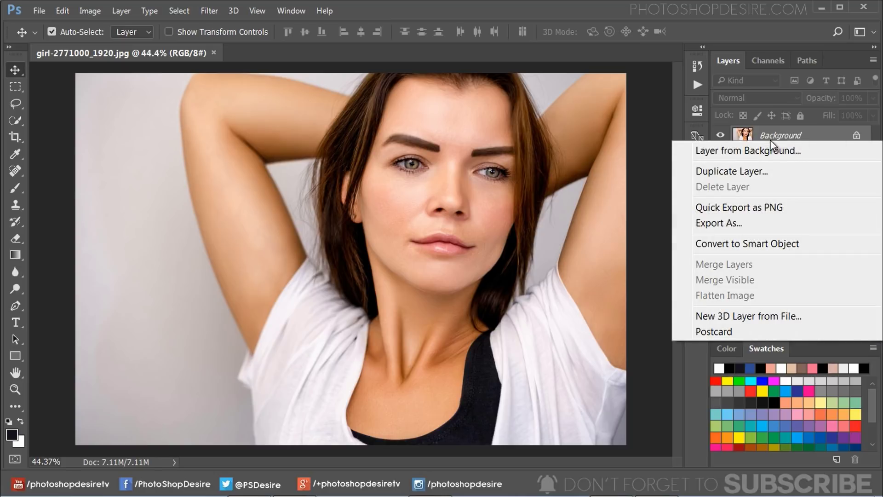
{"action": "left_click", "coordinate": [797, 168]}
{"action": "left_click", "coordinate": [551, 146]}
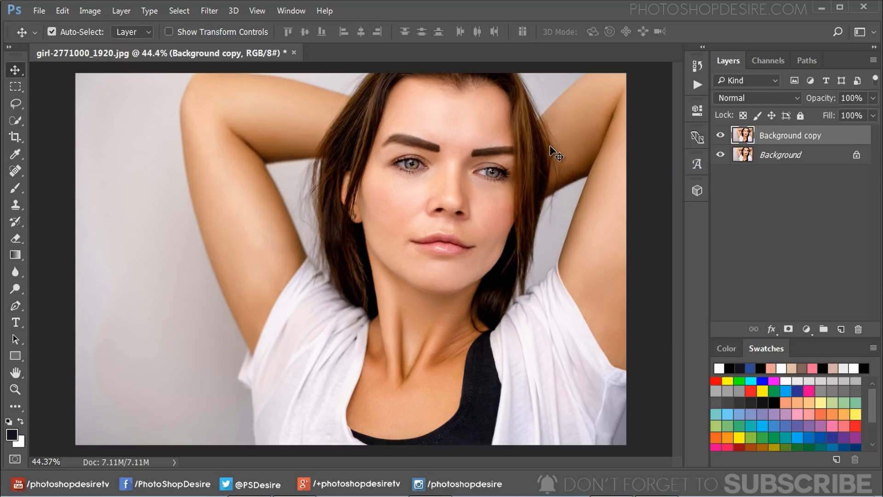
{"action": "double_click", "coordinate": [780, 135]}
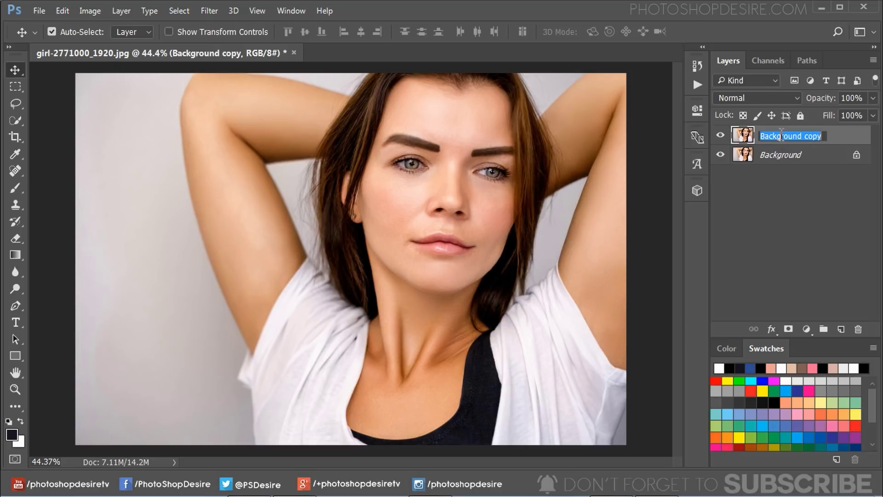
{"action": "type", "text": "Photo"}
{"action": "type", "text": "co"}
{"action": "key", "text": "BackSpace"}
{"action": "type", "text": "opy"}
{"action": "left_click", "coordinate": [792, 173]}
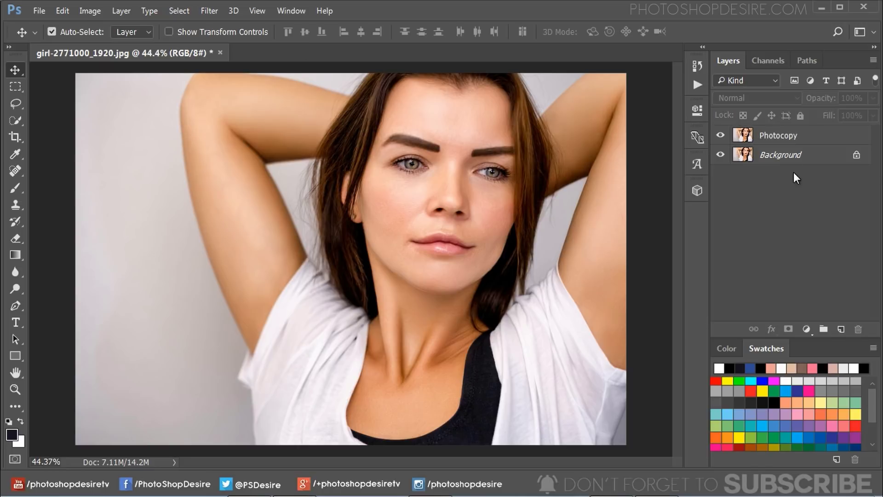
Step: Convert the Photocopy layer to a smart object
{"action": "left_click", "coordinate": [786, 139]}
{"action": "right_click", "coordinate": [786, 139]}
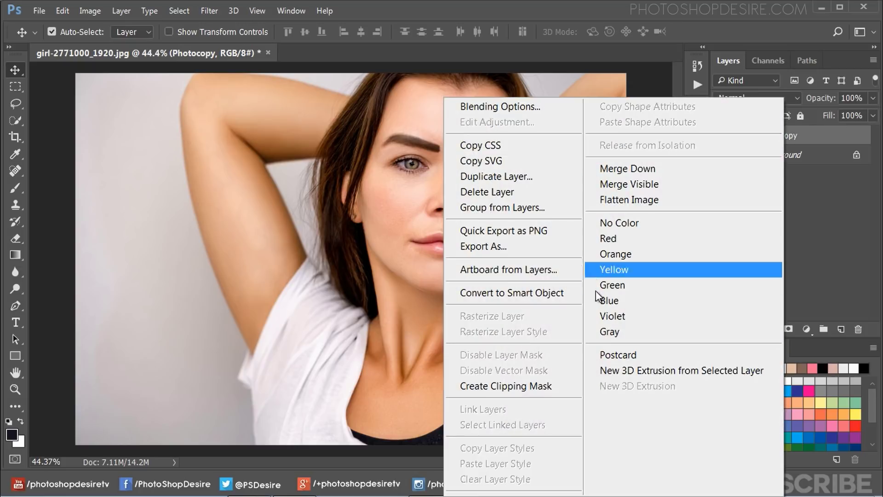
{"action": "left_click", "coordinate": [575, 293]}
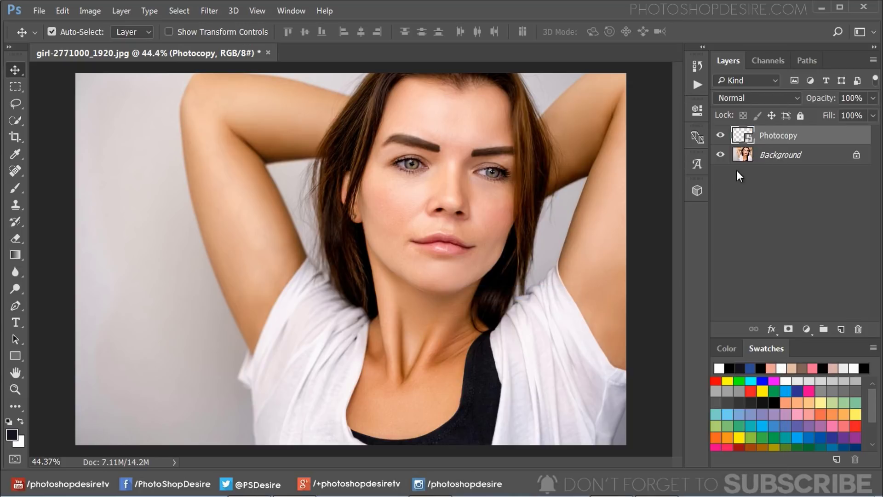
Step: Apply the Filter Gallery's Photocopy sketch filter to the Photocopy layer with Detail 2 and Darkness 50, and collapse its smart filter list
{"action": "left_click", "coordinate": [203, 12]}
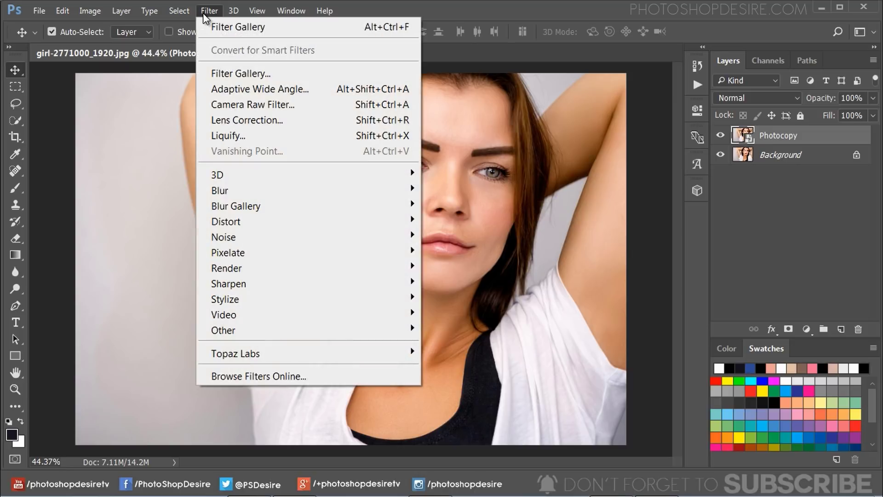
{"action": "left_click", "coordinate": [301, 74]}
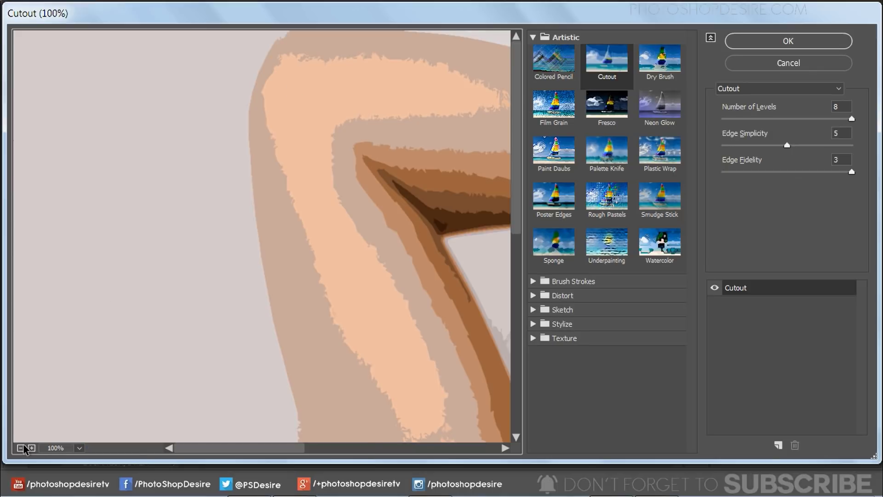
{"action": "left_click", "coordinate": [20, 447]}
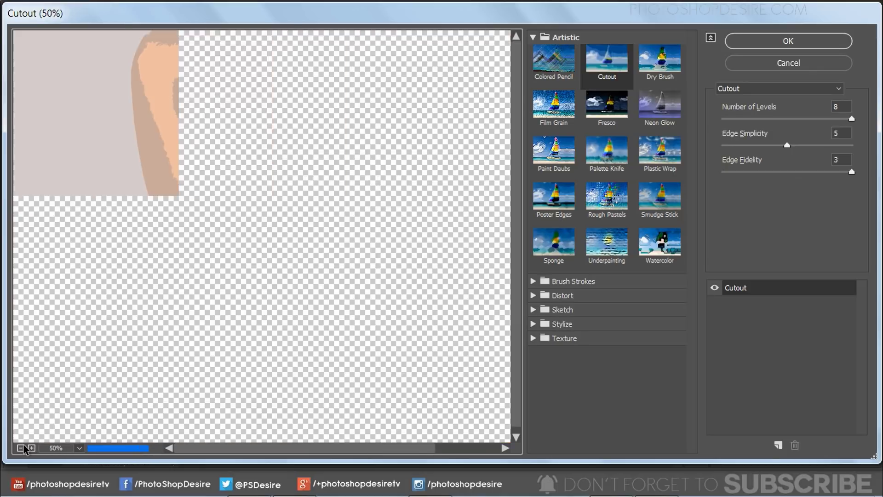
{"action": "left_click", "coordinate": [21, 447]}
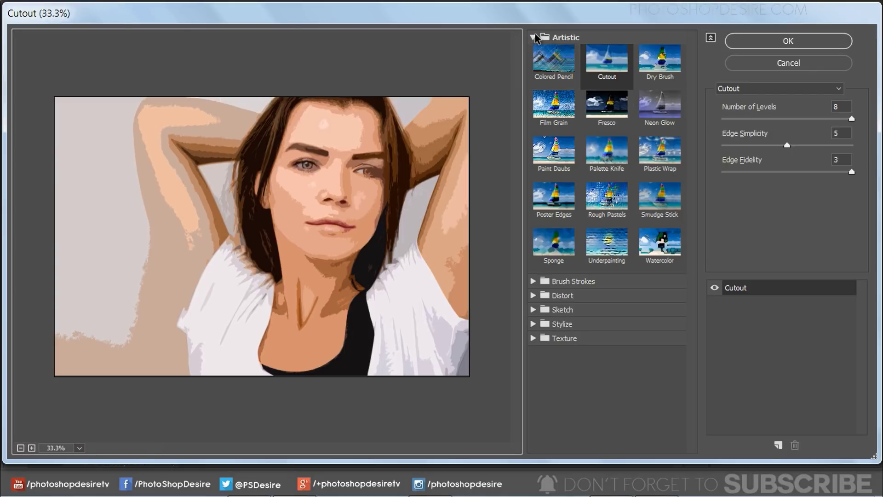
{"action": "left_click", "coordinate": [533, 37]}
{"action": "left_click", "coordinate": [534, 80]}
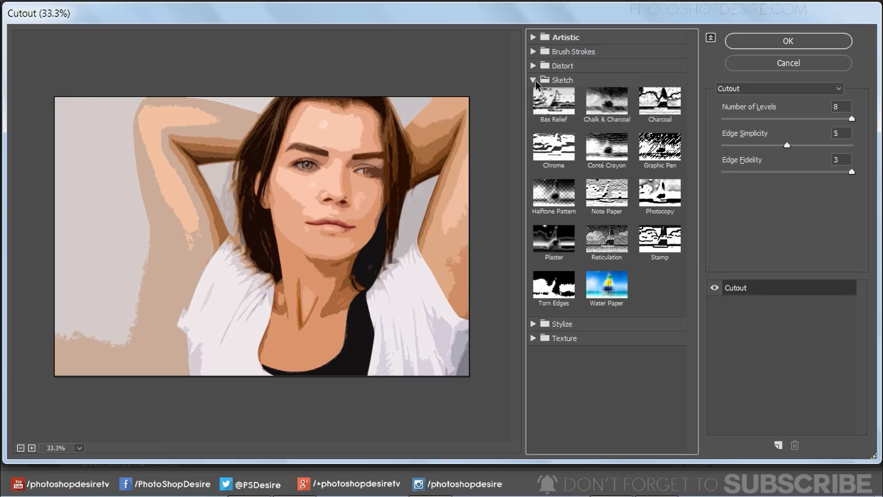
{"action": "left_click", "coordinate": [660, 196]}
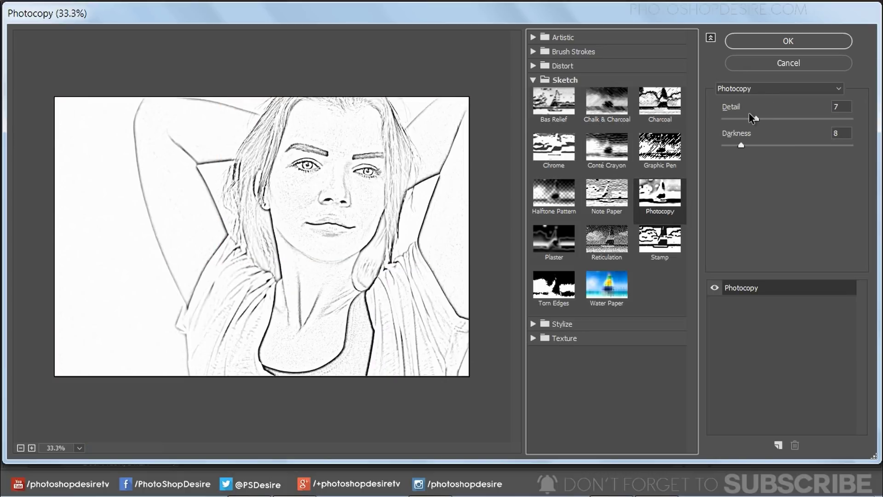
{"action": "left_click_drag", "start_coordinate": [754, 118], "coordinate": [851, 145]}
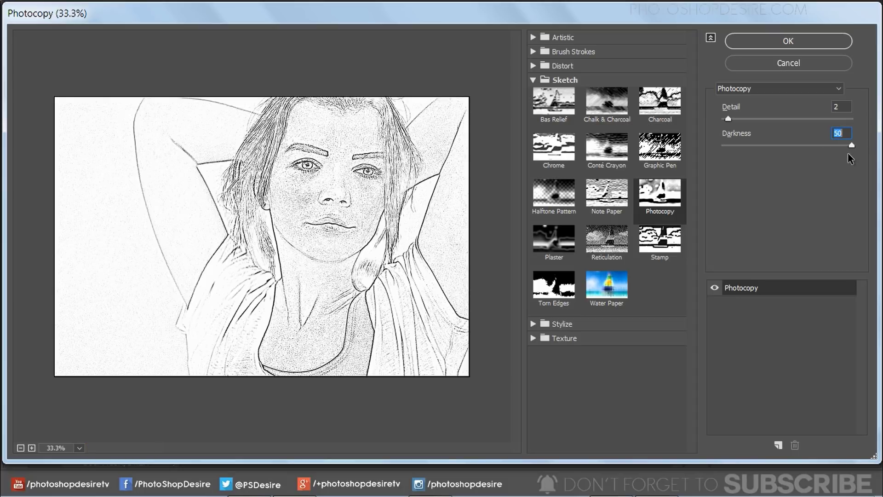
{"action": "left_click", "coordinate": [789, 42]}
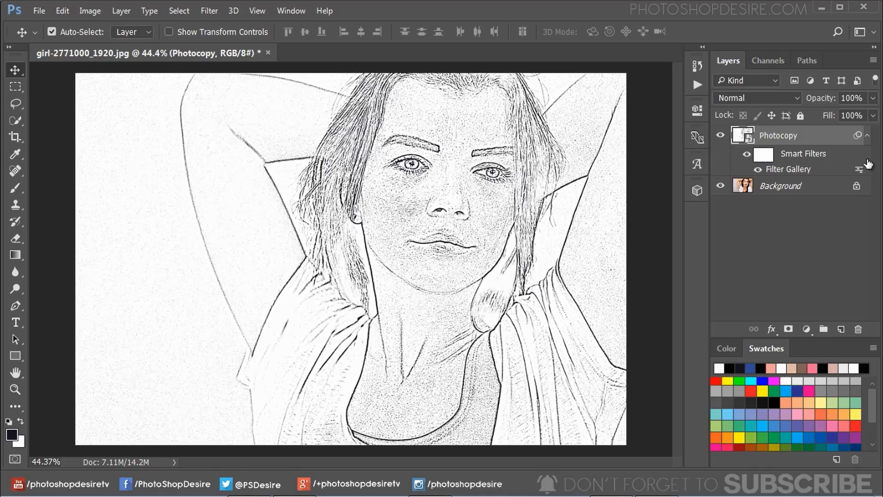
{"action": "left_click", "coordinate": [867, 135]}
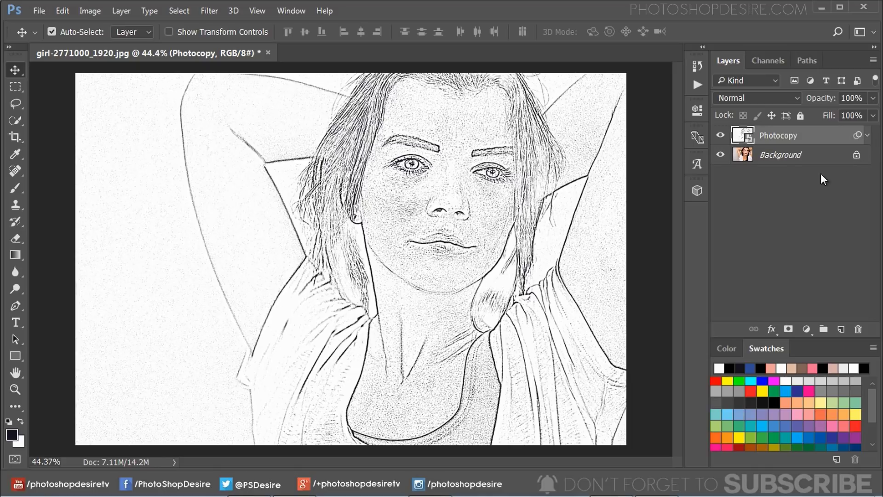
Step: Duplicate the Background layer as Torn Edges and move the copy above the Photocopy layer
{"action": "right_click", "coordinate": [778, 156]}
{"action": "left_click", "coordinate": [793, 184]}
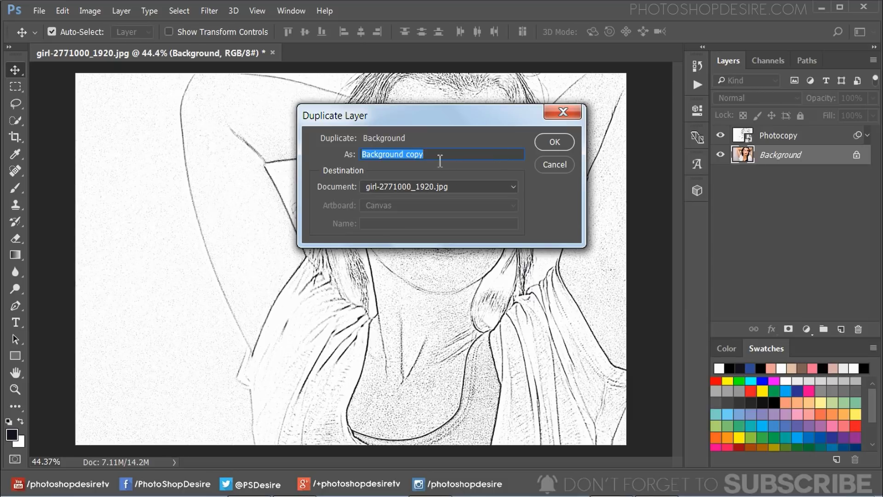
{"action": "left_click_drag", "start_coordinate": [439, 155], "coordinate": [353, 155]}
{"action": "type", "text": "T"}
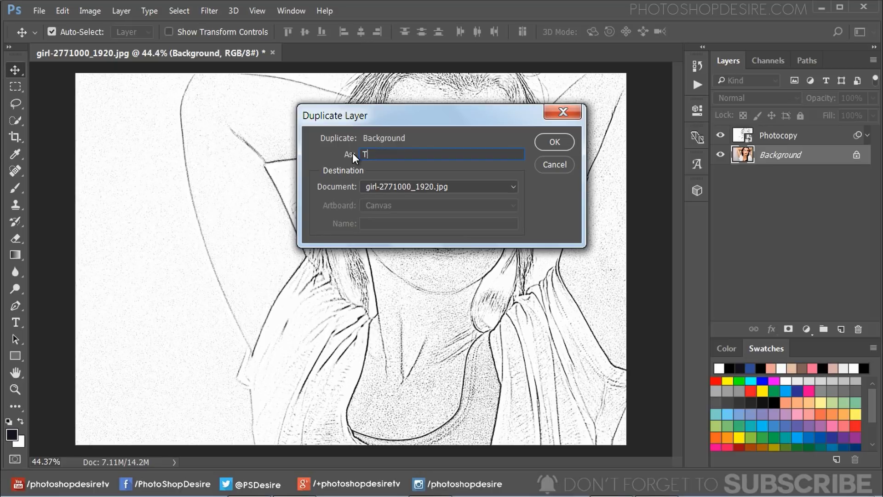
{"action": "type", "text": "ORNrn Edges"}
{"action": "left_click", "coordinate": [553, 144]}
{"action": "left_click_drag", "start_coordinate": [818, 158], "coordinate": [798, 136]}
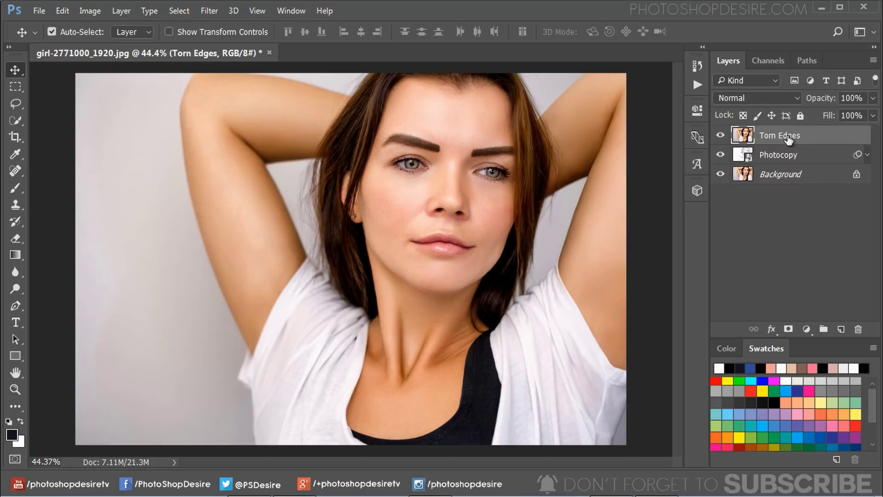
Step: Convert the Torn Edges layer to a smart object and apply the Torn Edges sketch filter with Image Balance 19 and Smoothness 15
{"action": "right_click", "coordinate": [788, 136]}
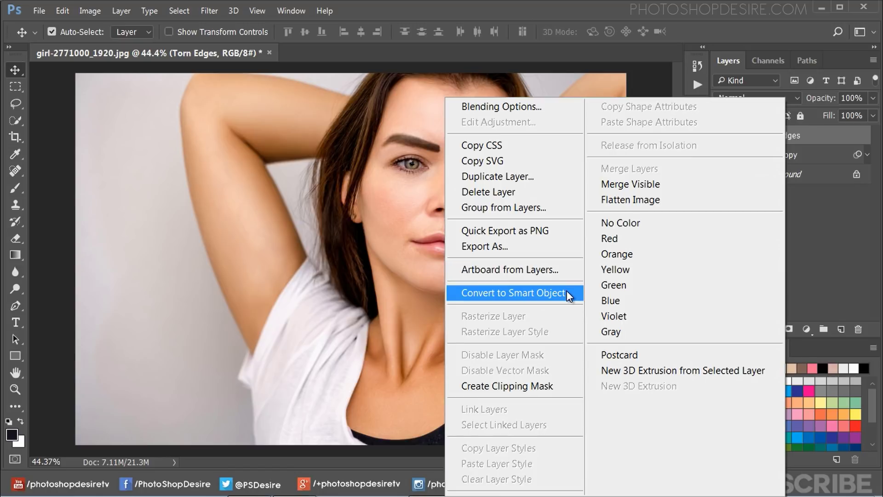
{"action": "left_click", "coordinate": [571, 293]}
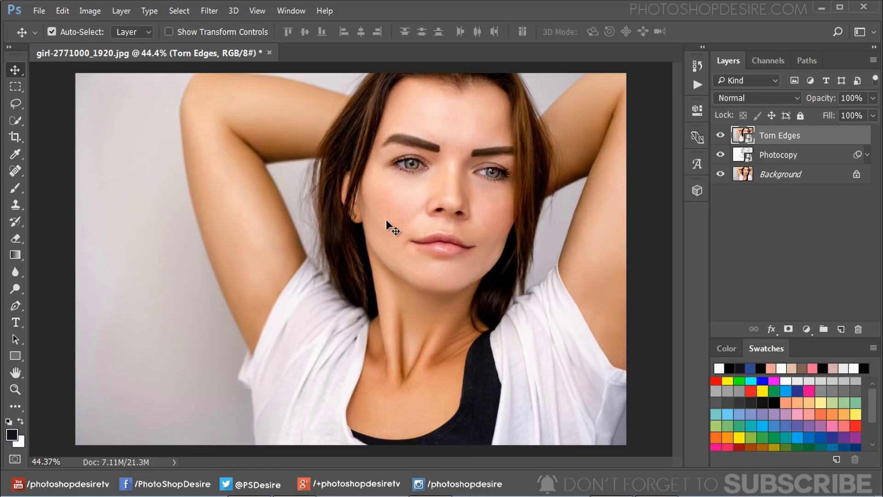
{"action": "left_click", "coordinate": [209, 13]}
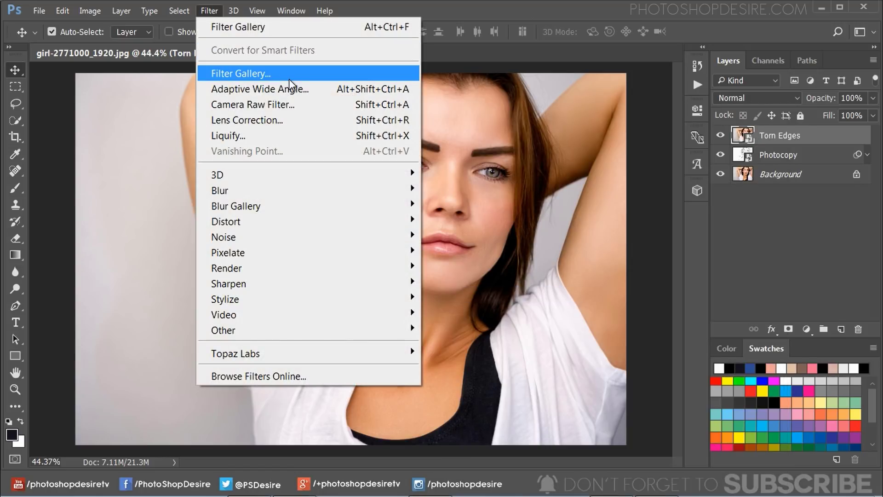
{"action": "left_click", "coordinate": [297, 75]}
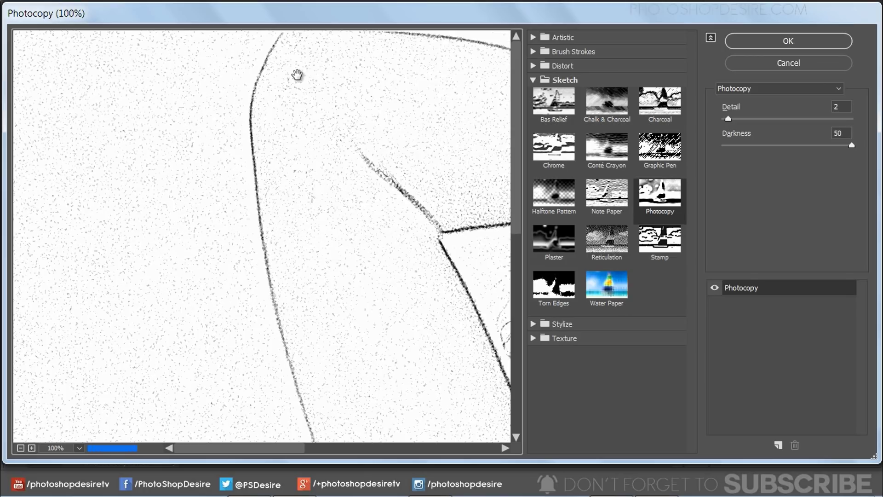
{"action": "left_click", "coordinate": [20, 448]}
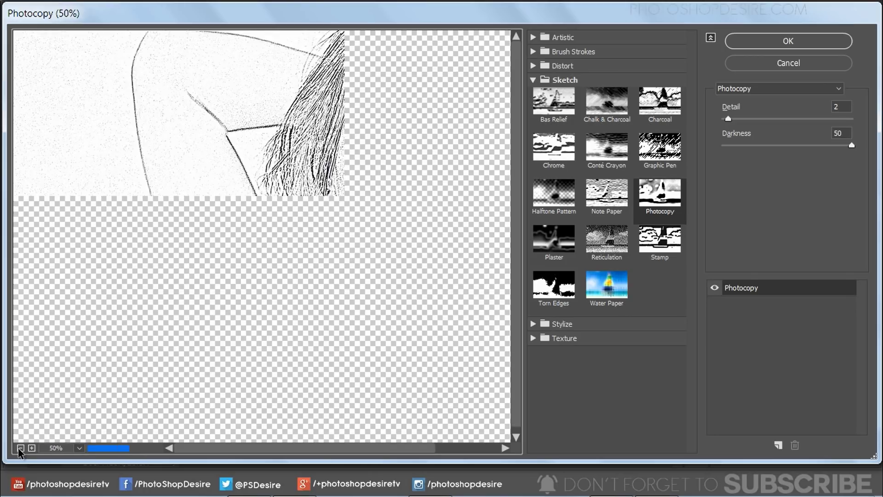
{"action": "left_click", "coordinate": [20, 447]}
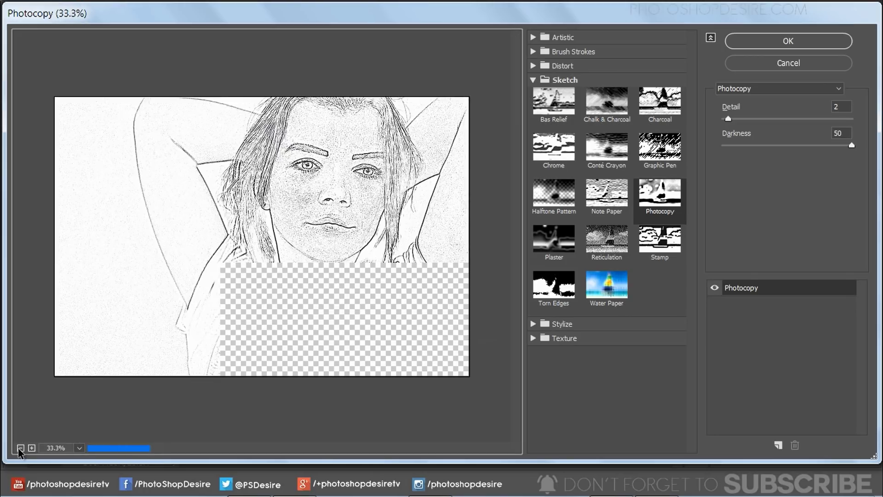
{"action": "left_click", "coordinate": [563, 297]}
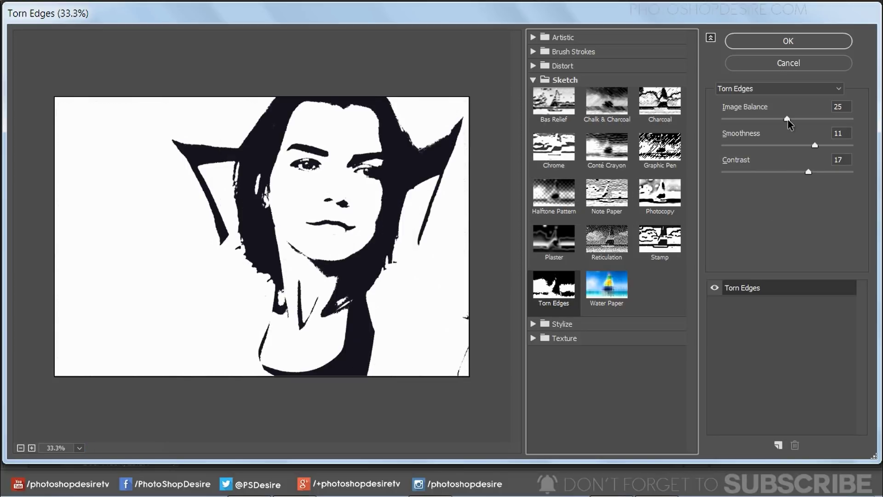
{"action": "left_click_drag", "start_coordinate": [786, 118], "coordinate": [771, 119]}
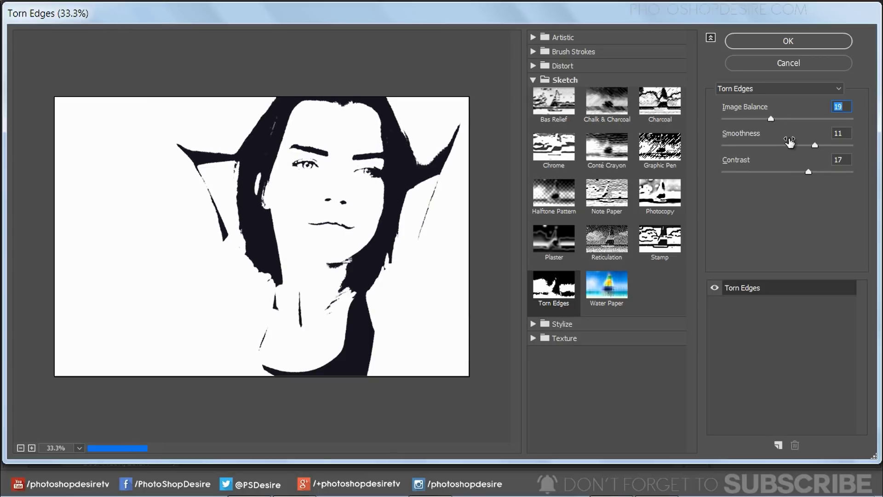
{"action": "left_click_drag", "start_coordinate": [815, 146], "coordinate": [851, 146]}
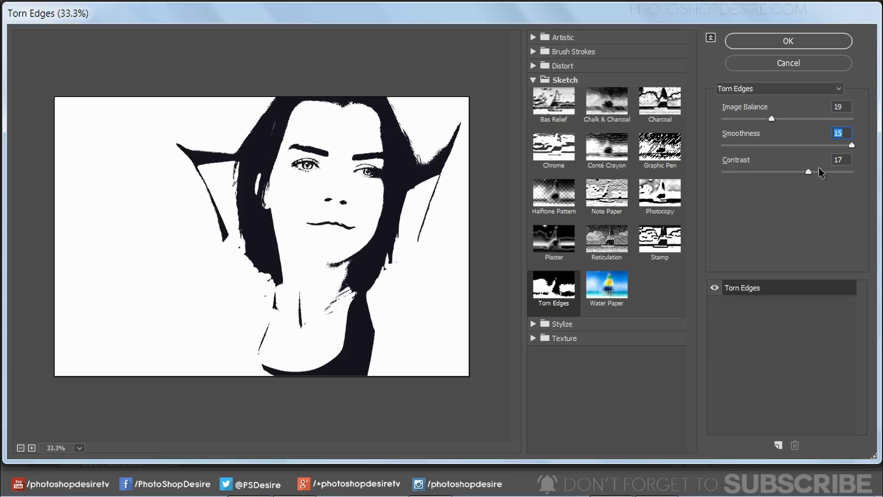
{"action": "left_click_drag", "start_coordinate": [808, 172], "coordinate": [806, 172]}
{"action": "left_click", "coordinate": [788, 41]}
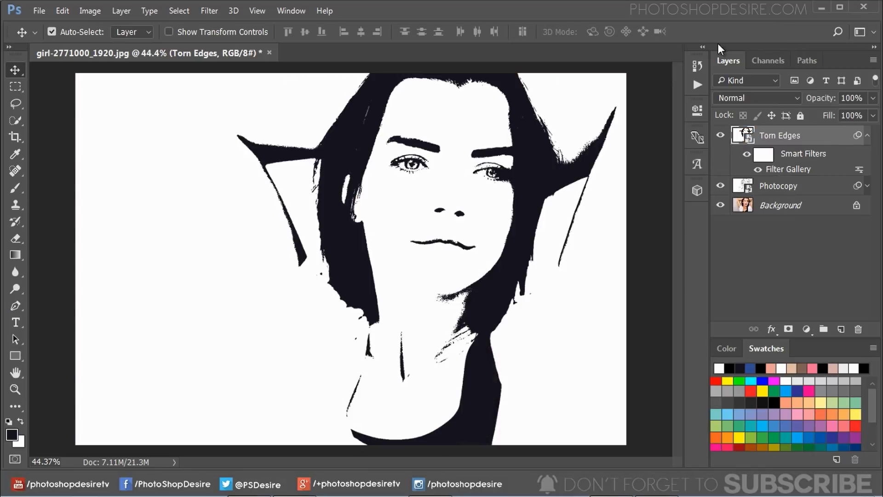
Step: Set the Torn Edges layer's blend mode to Multiply, collapse its smart filters and compare the image with the layer hidden and shown
{"action": "left_click", "coordinate": [752, 98]}
{"action": "left_click", "coordinate": [755, 148]}
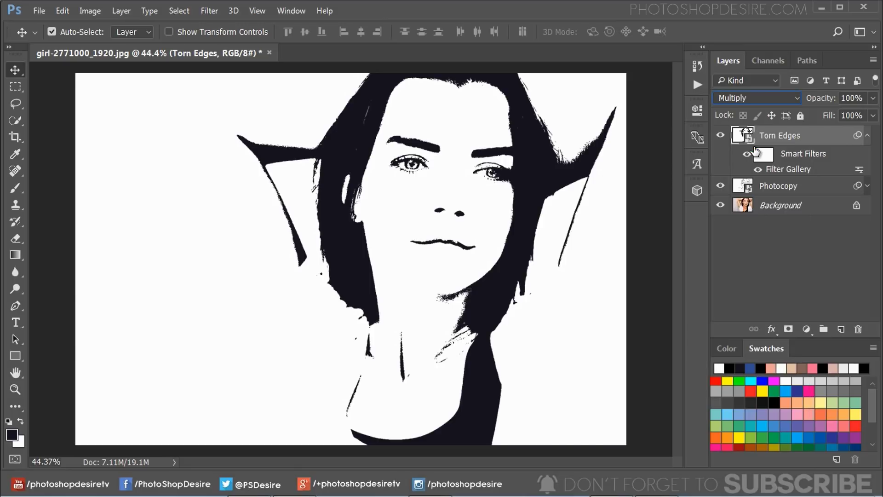
{"action": "left_click", "coordinate": [868, 135]}
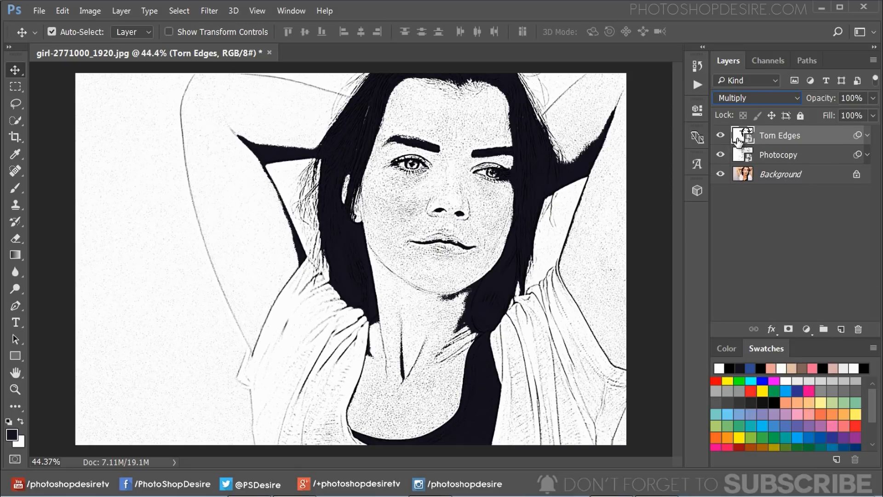
{"action": "left_click", "coordinate": [721, 135]}
{"action": "left_click", "coordinate": [723, 137]}
Step: Duplicate the Background layer as Cutout and move the copy to the top of the layer stack
{"action": "left_click", "coordinate": [777, 179]}
{"action": "right_click", "coordinate": [777, 180]}
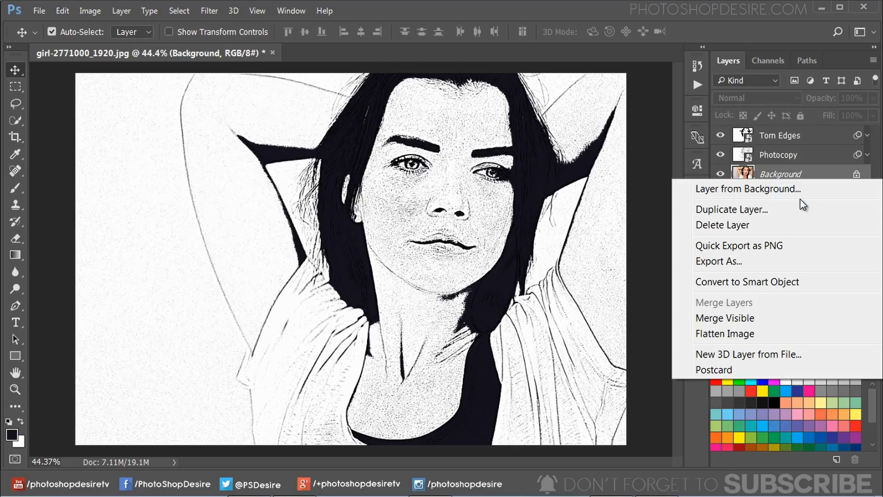
{"action": "left_click", "coordinate": [806, 210]}
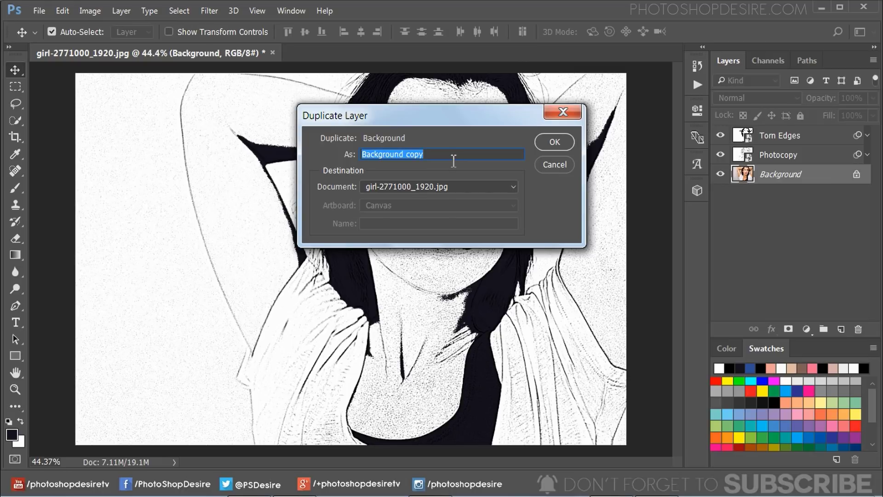
{"action": "type", "text": "CU"}
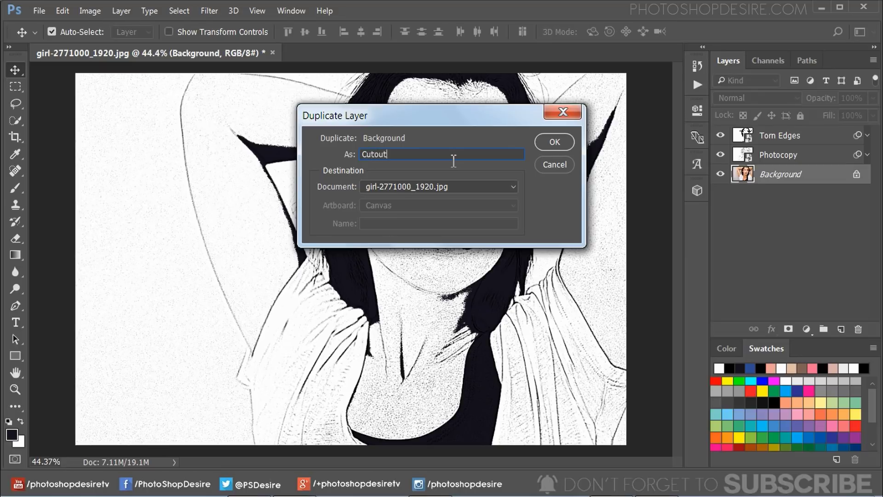
{"action": "left_click", "coordinate": [553, 142]}
{"action": "left_click_drag", "start_coordinate": [790, 179], "coordinate": [801, 134]}
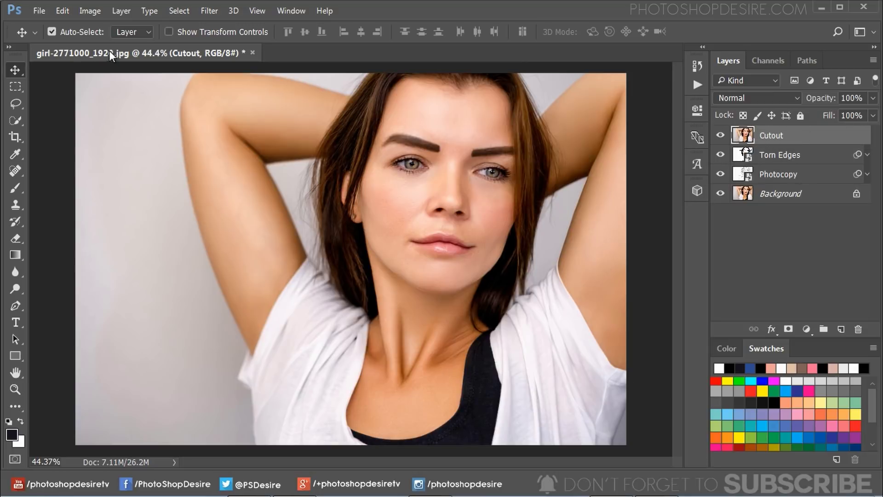
Step: Desaturate the Cutout layer and convert it to a smart object
{"action": "left_click", "coordinate": [90, 11]}
{"action": "mouse_move", "coordinate": [220, 55]}
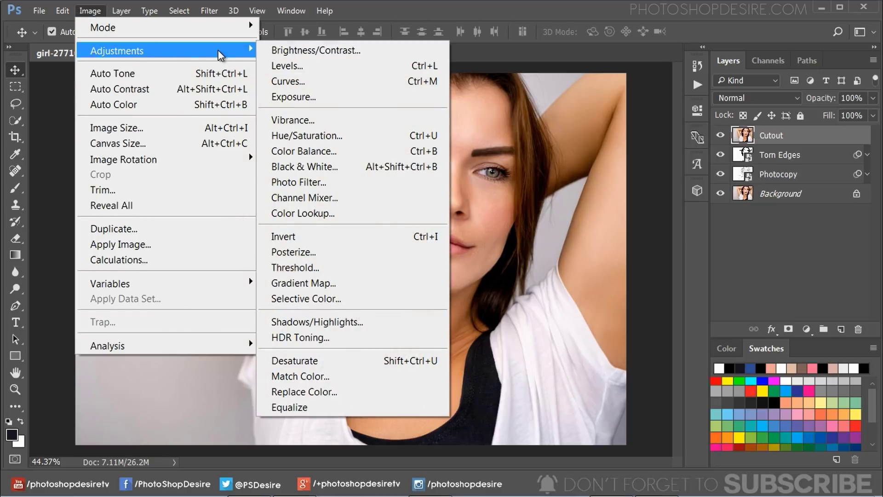
{"action": "left_click", "coordinate": [356, 361]}
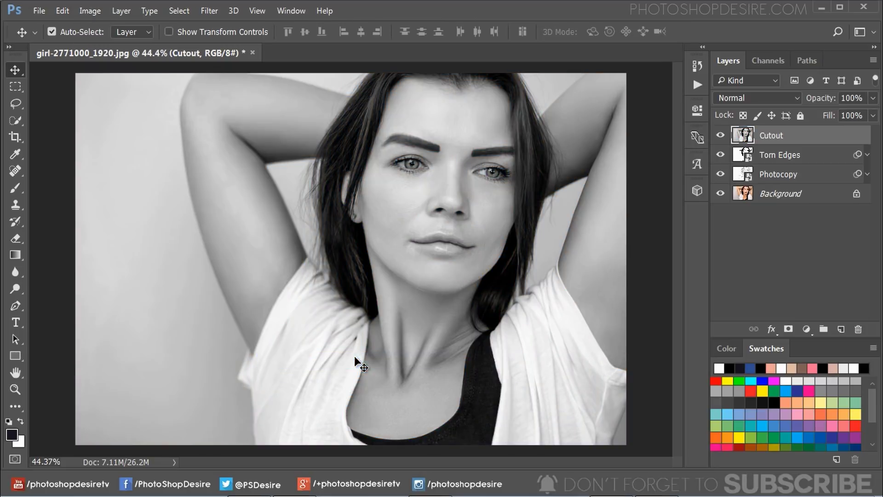
{"action": "right_click", "coordinate": [801, 136]}
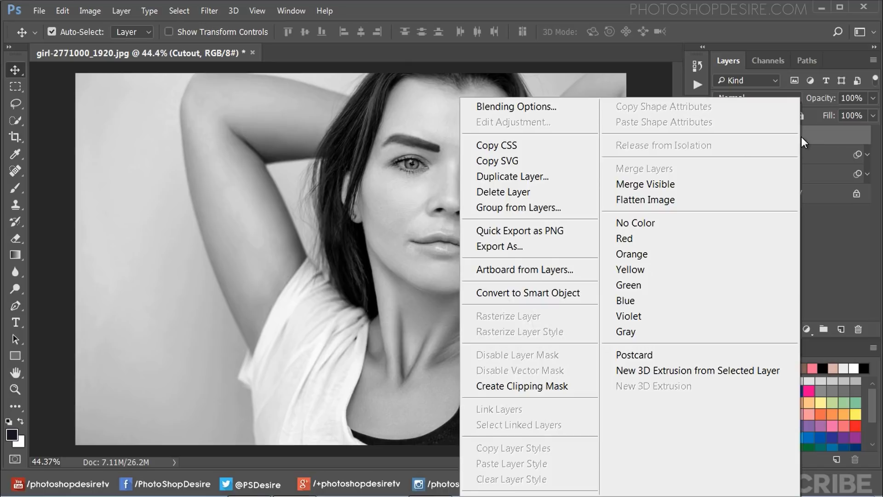
{"action": "left_click", "coordinate": [589, 293]}
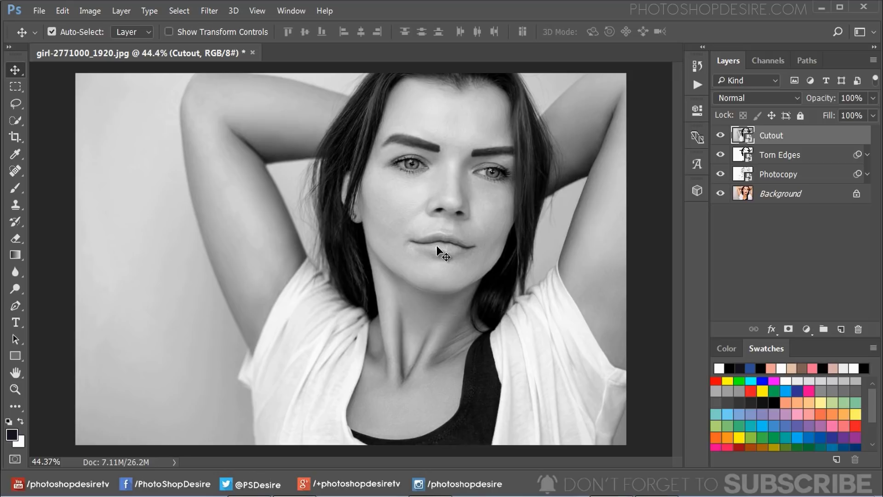
Step: Apply the artistic Cutout filter to the Cutout layer with Number of Levels 8, Edge Simplicity 5 and Edge Fidelity 3
{"action": "left_click", "coordinate": [206, 11]}
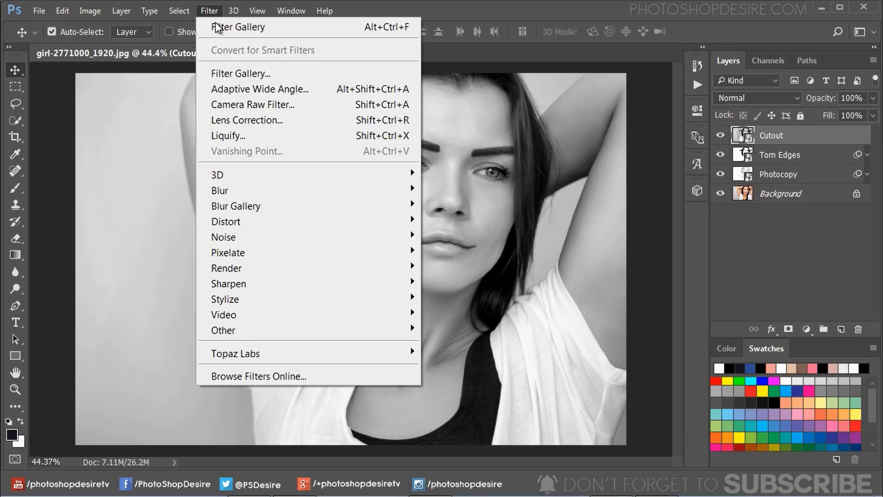
{"action": "left_click", "coordinate": [299, 73]}
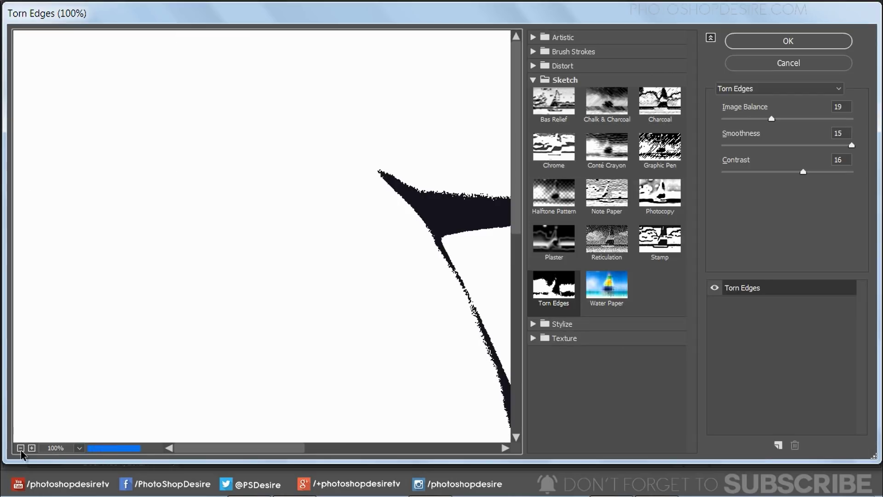
{"action": "left_click", "coordinate": [20, 448]}
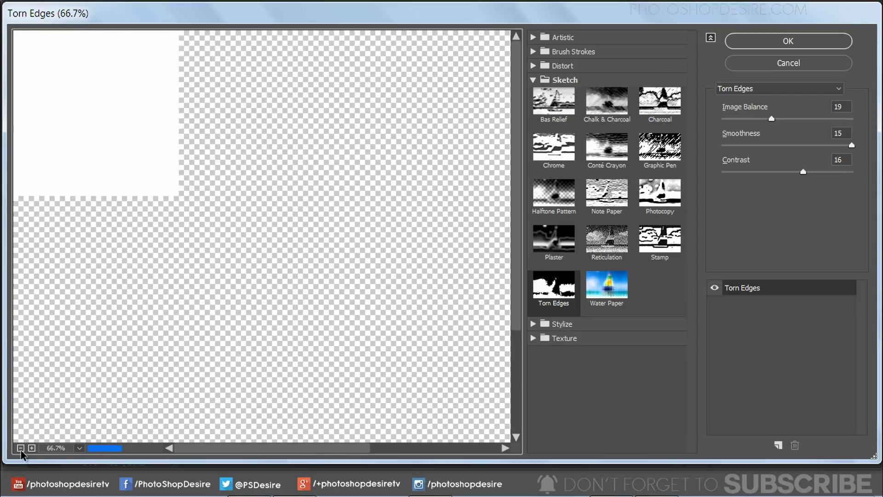
{"action": "left_click", "coordinate": [20, 448]}
{"action": "left_click", "coordinate": [21, 448]}
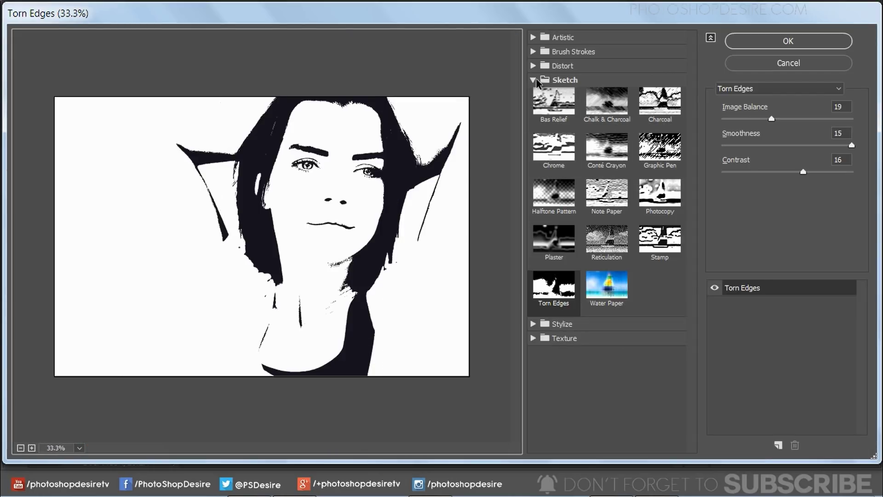
{"action": "left_click", "coordinate": [533, 80]}
{"action": "left_click", "coordinate": [533, 37]}
{"action": "left_click", "coordinate": [609, 62]}
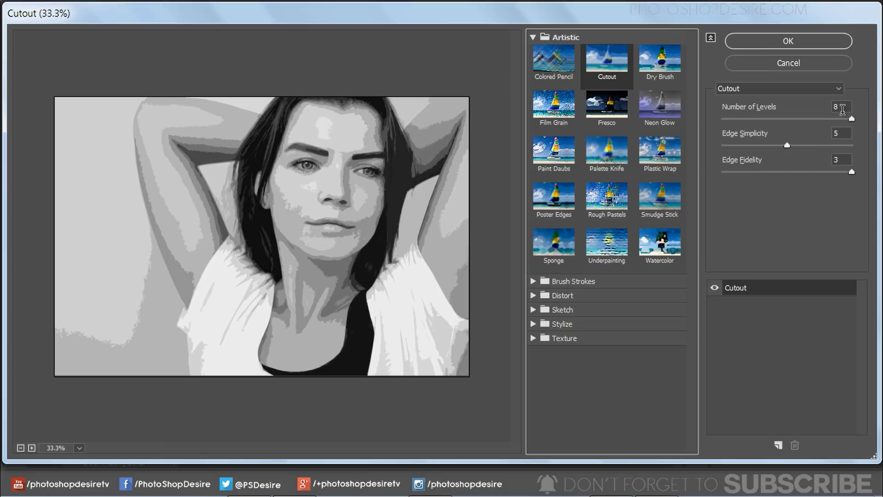
{"action": "left_click", "coordinate": [843, 108]}
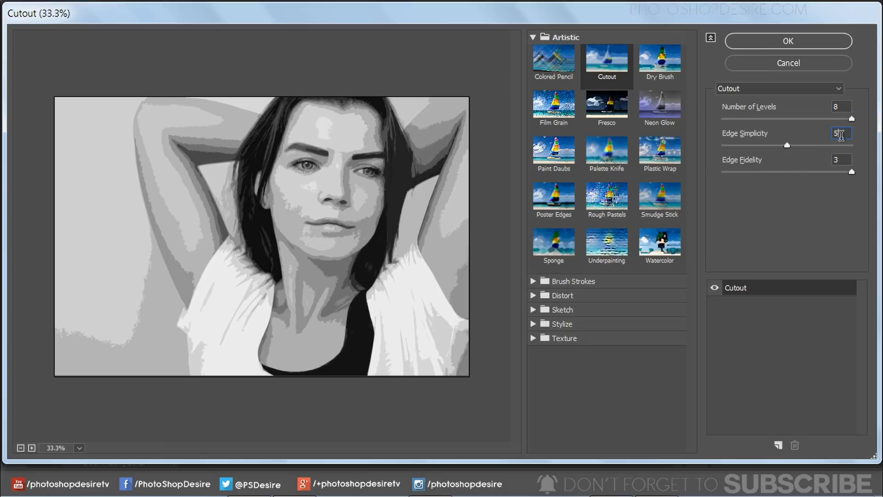
{"action": "left_click", "coordinate": [847, 159]}
{"action": "left_click", "coordinate": [736, 40]}
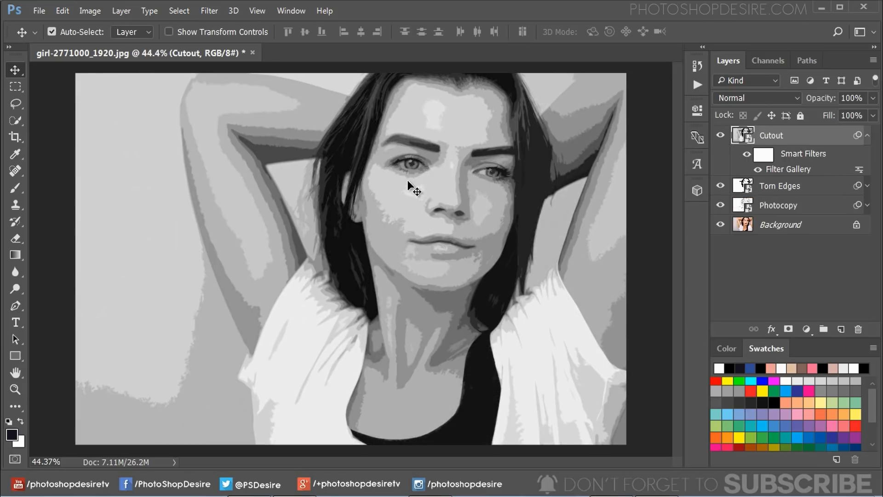
Step: Set the Cutout layer's blend mode to Multiply and its opacity to 30%, and compare the image with the layer hidden and shown
{"action": "left_click", "coordinate": [768, 97]}
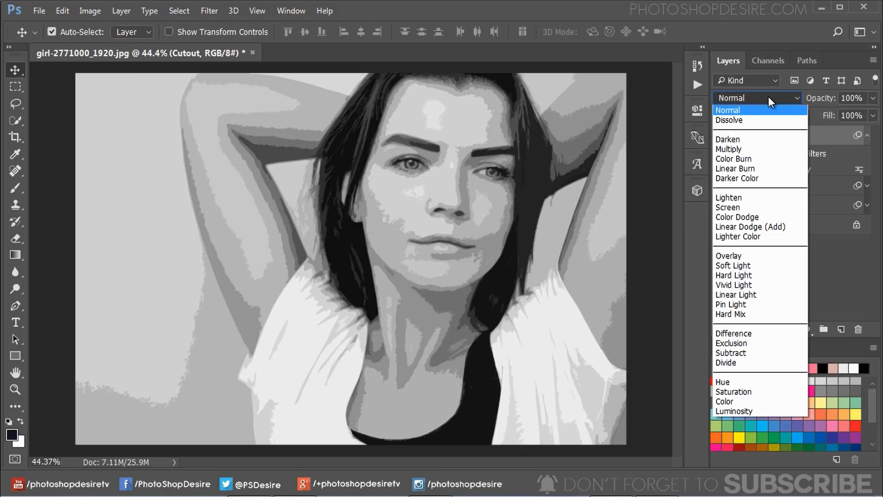
{"action": "left_click", "coordinate": [760, 150]}
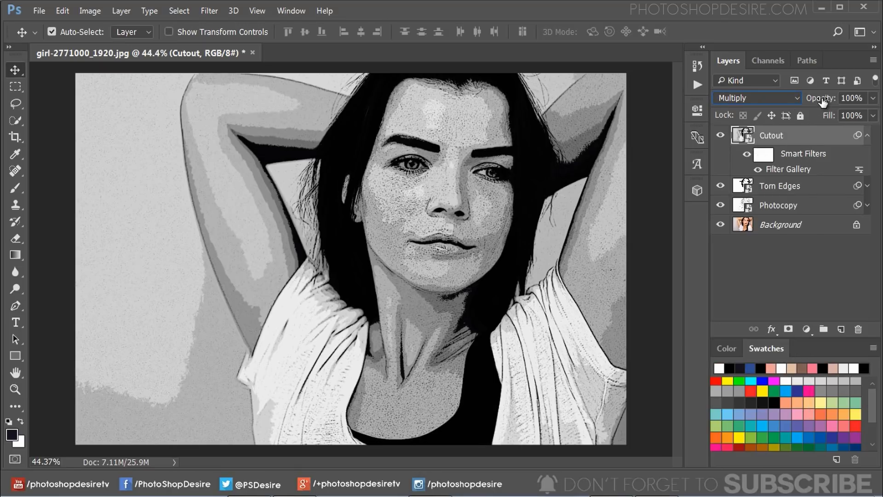
{"action": "left_click_drag", "start_coordinate": [824, 102], "coordinate": [776, 101]}
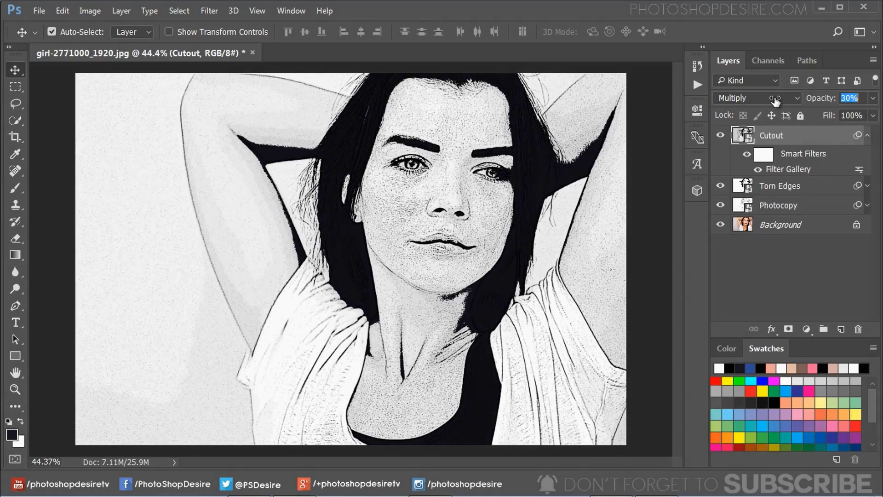
{"action": "left_click", "coordinate": [720, 135]}
{"action": "left_click", "coordinate": [721, 136]}
Step: Apply a Gaussian Blur with an 18.0 pixel radius to the Cutout layer and collapse its smart filters
{"action": "left_click", "coordinate": [206, 15]}
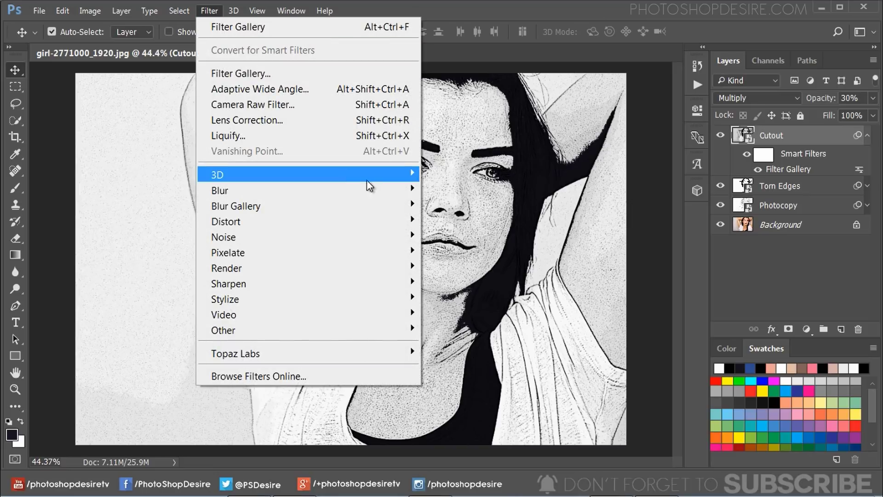
{"action": "mouse_move", "coordinate": [377, 184]}
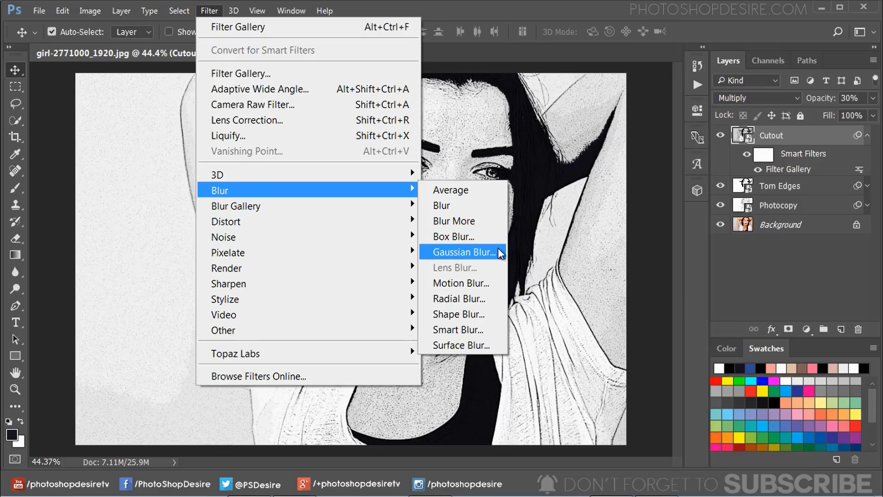
{"action": "left_click", "coordinate": [479, 252]}
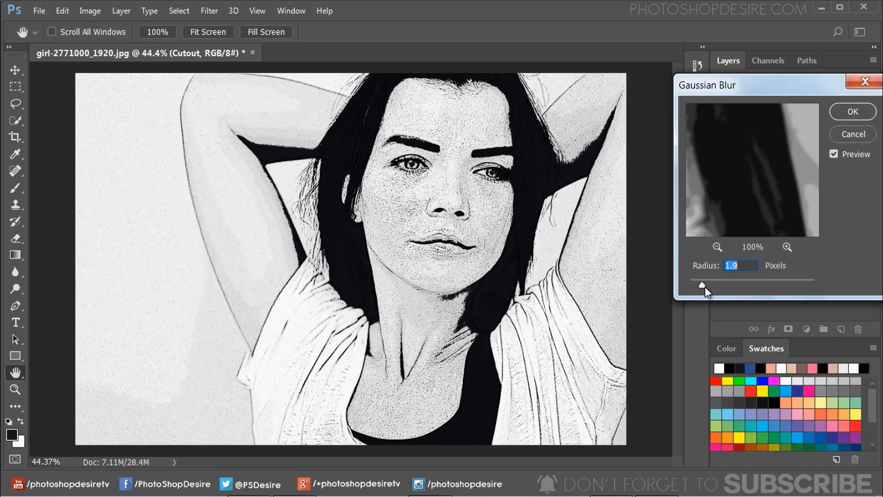
{"action": "left_click_drag", "start_coordinate": [705, 287], "coordinate": [739, 283]}
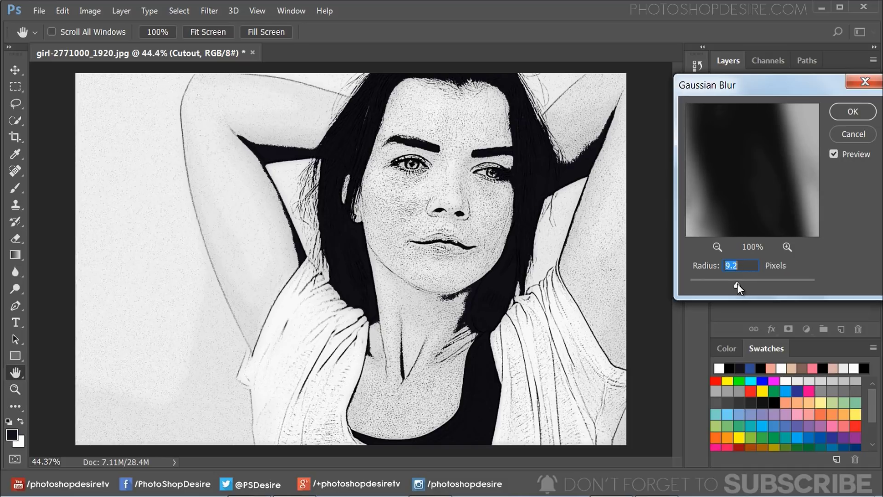
{"action": "left_click", "coordinate": [717, 247]}
{"action": "left_click", "coordinate": [717, 247]}
{"action": "left_click", "coordinate": [717, 247]}
{"action": "left_click", "coordinate": [717, 247]}
{"action": "left_click", "coordinate": [717, 247]}
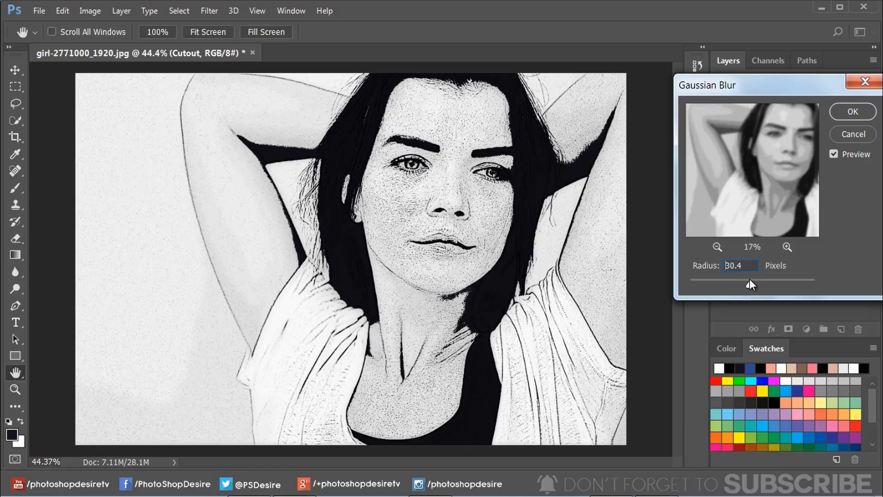
{"action": "left_click_drag", "start_coordinate": [749, 279], "coordinate": [744, 280]}
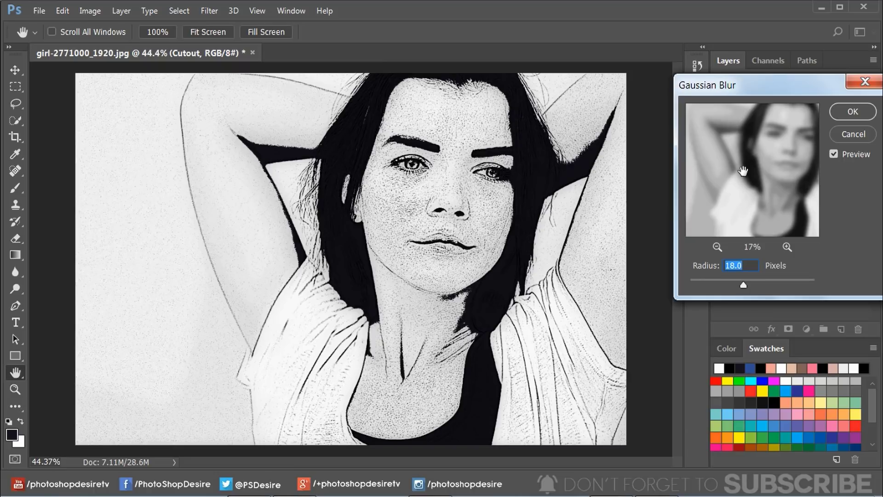
{"action": "left_click", "coordinate": [838, 113]}
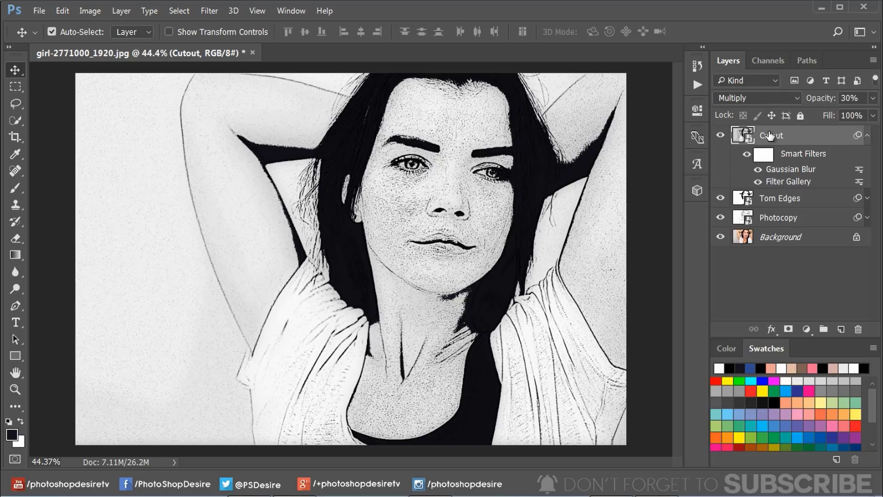
{"action": "left_click", "coordinate": [867, 135]}
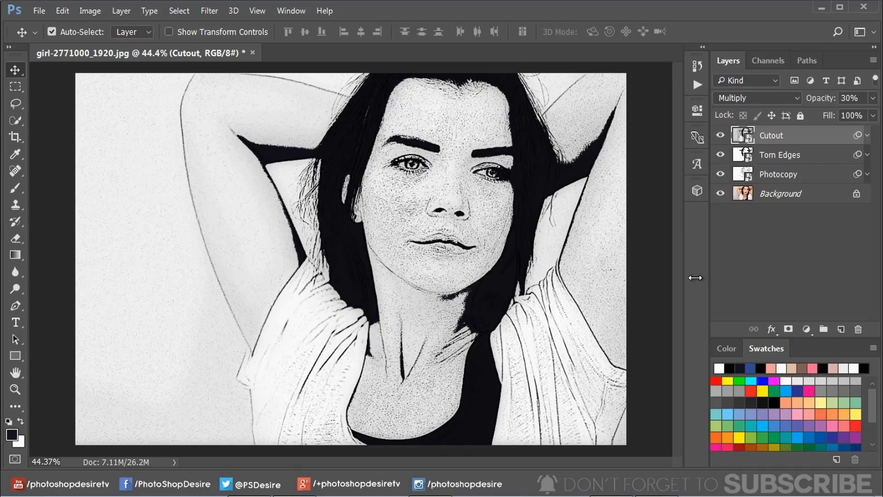
Step: Add a pink (fb6f94) Solid Color fill layer above the Cutout layer and set its blend mode to Multiply
{"action": "left_click", "coordinate": [807, 328]}
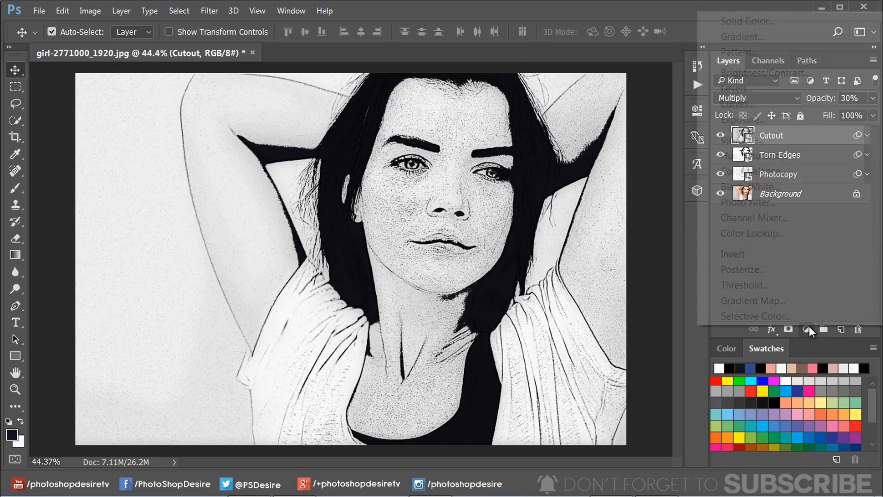
{"action": "left_click", "coordinate": [764, 22]}
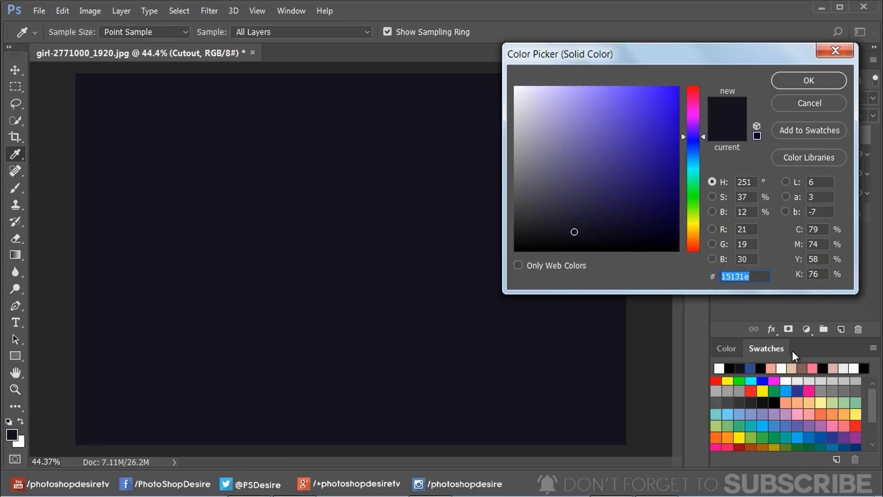
{"action": "left_click", "coordinate": [813, 368]}
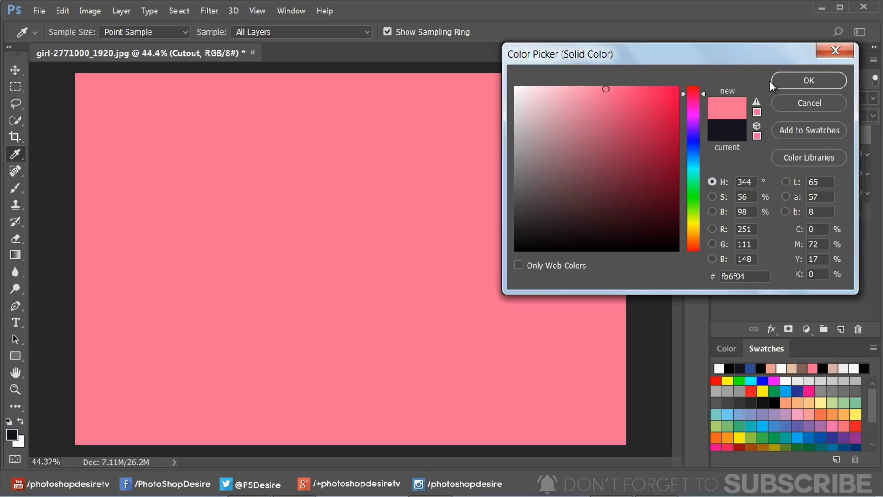
{"action": "left_click", "coordinate": [780, 81]}
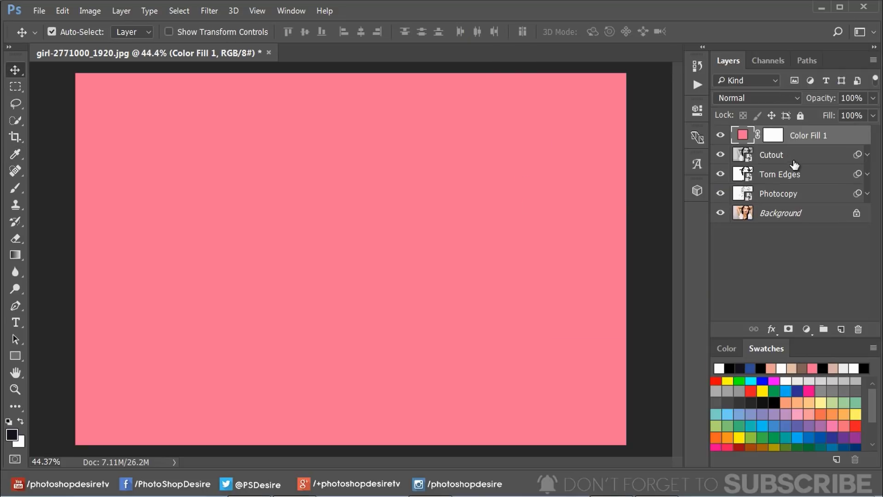
{"action": "left_click", "coordinate": [754, 99]}
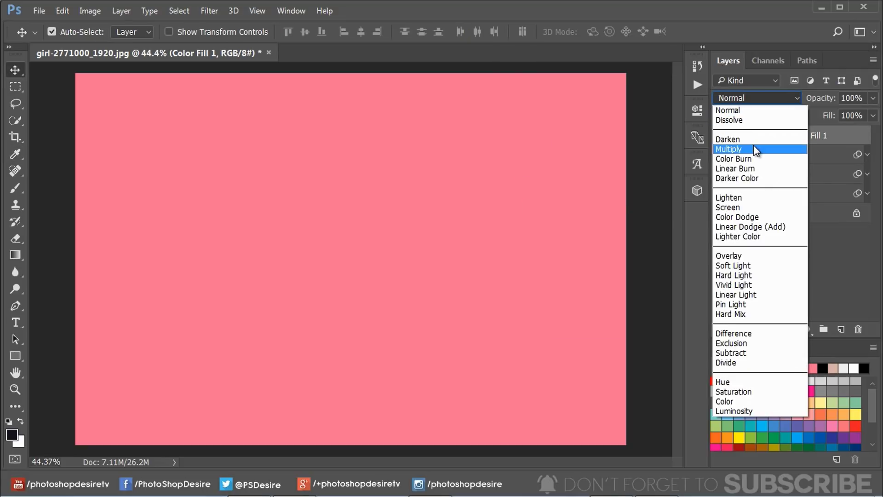
{"action": "left_click", "coordinate": [753, 149]}
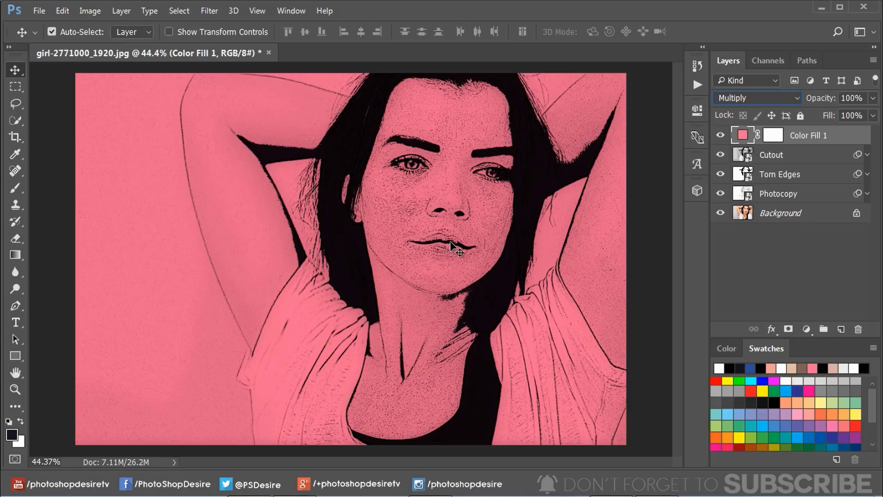
Step: Split the white Underlying Layer slider to 203 / 255 in the pink fill layer's Blend If options
{"action": "right_click", "coordinate": [835, 140]}
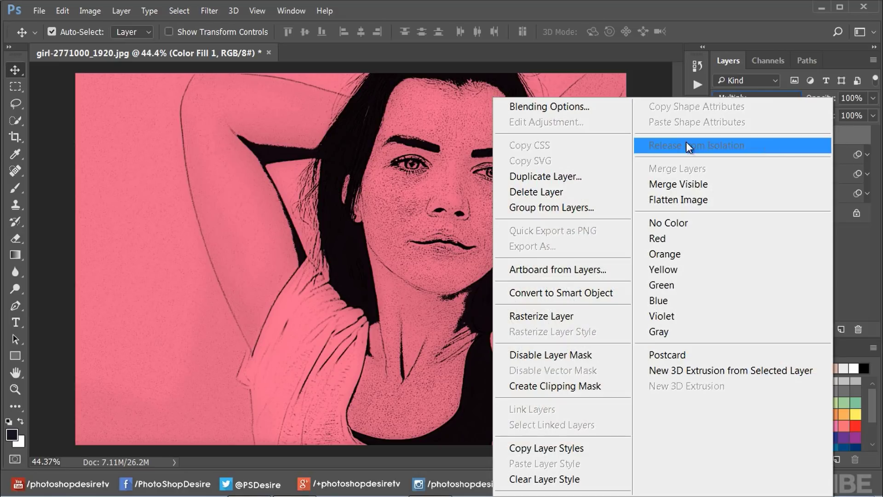
{"action": "left_click", "coordinate": [597, 109]}
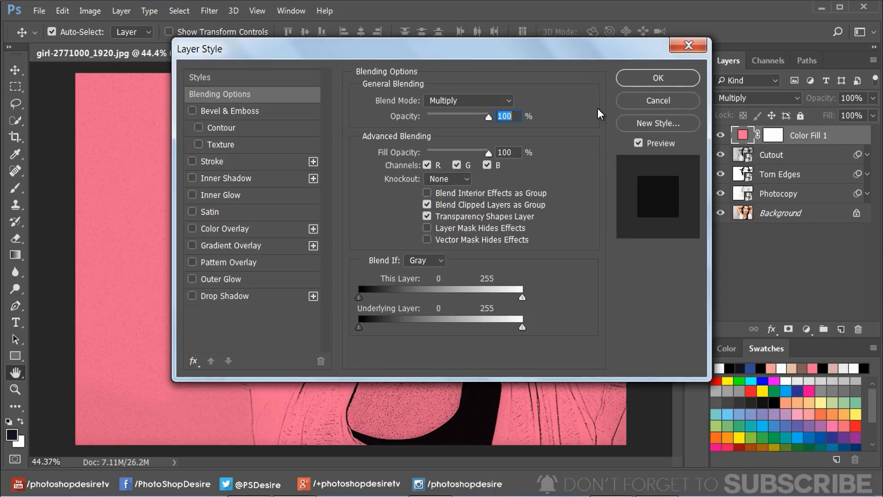
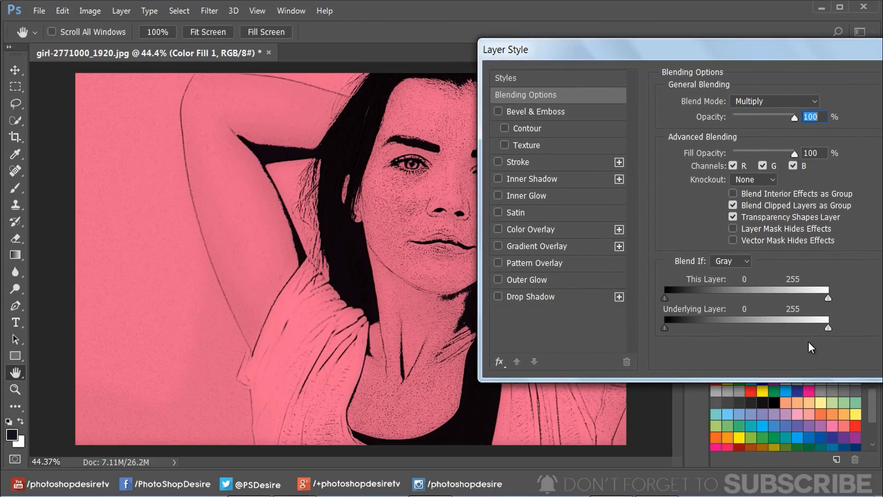
{"action": "left_click_drag", "start_coordinate": [827, 328], "coordinate": [793, 327]}
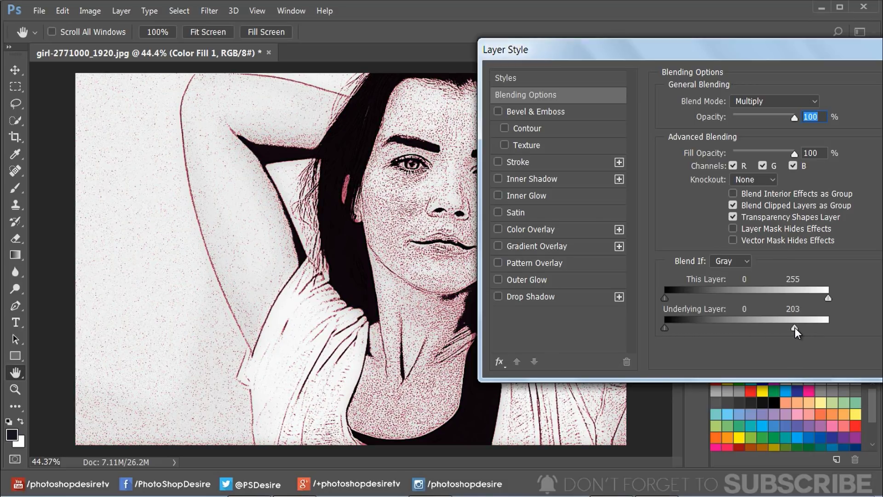
{"action": "left_click_drag", "start_coordinate": [795, 328], "coordinate": [829, 327]}
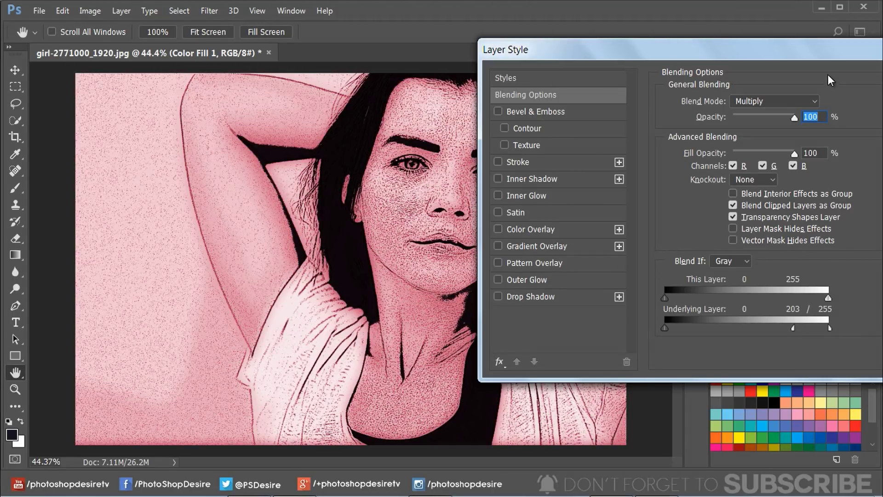
{"action": "left_click_drag", "start_coordinate": [803, 68], "coordinate": [698, 93]}
{"action": "left_click", "coordinate": [856, 109]}
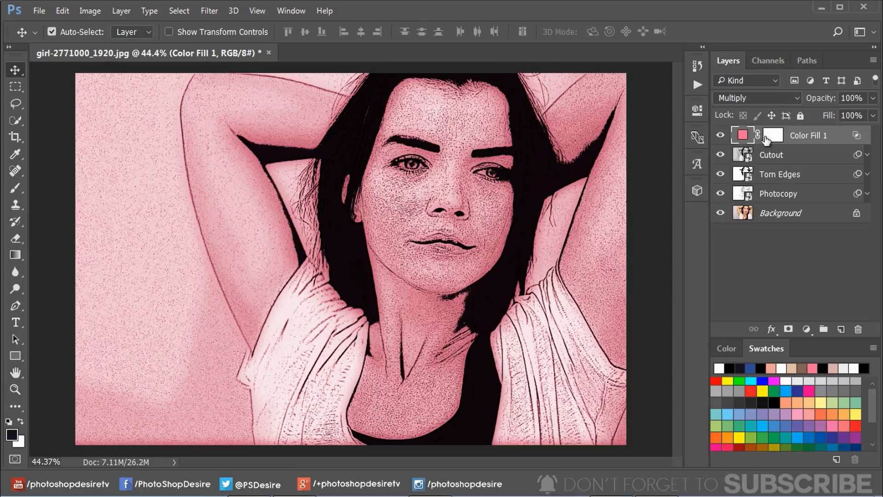
Step: Invert the pink fill layer's mask to black so its colour is hidden across the image
{"action": "left_click", "coordinate": [774, 137]}
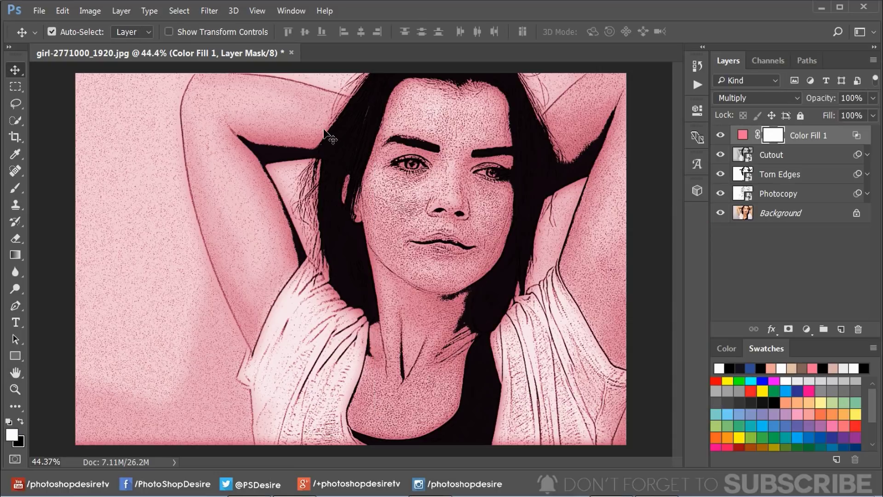
{"action": "left_click", "coordinate": [83, 13]}
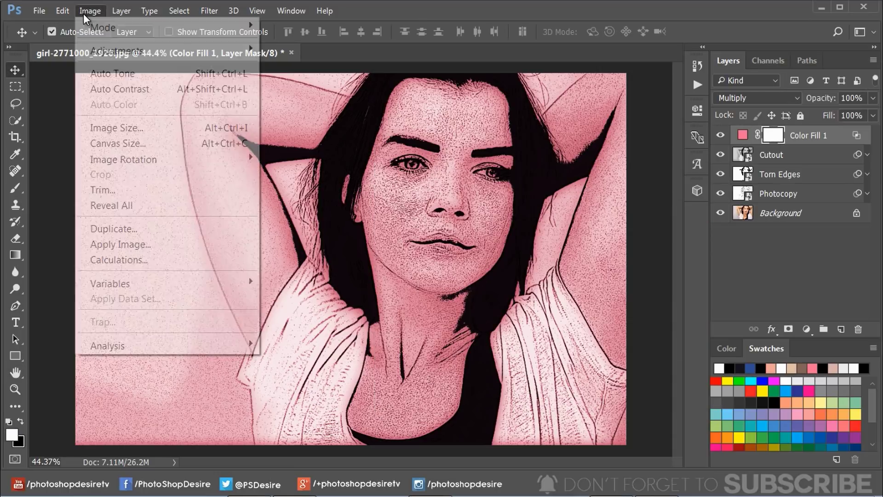
{"action": "mouse_move", "coordinate": [250, 51]}
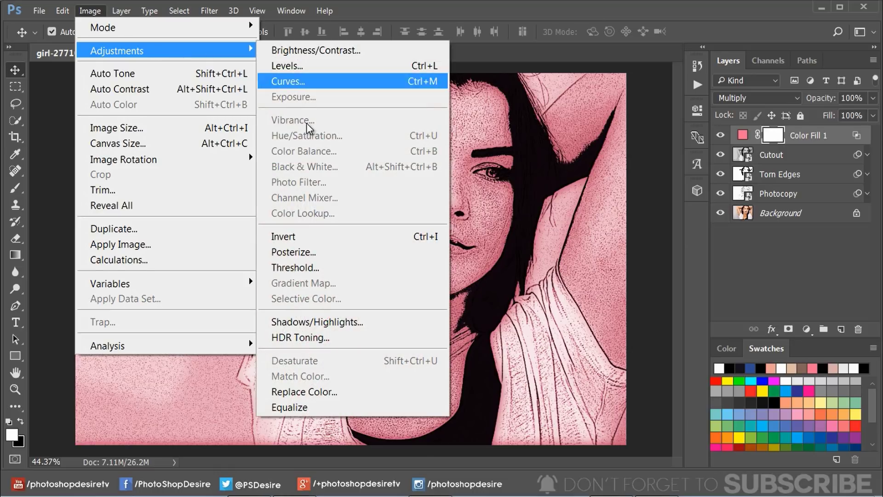
{"action": "left_click", "coordinate": [338, 242]}
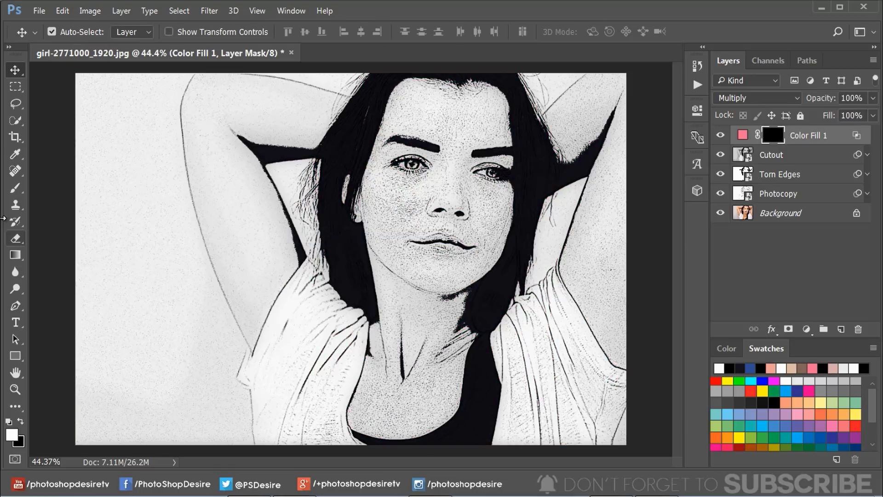
Step: Paint the upper and lower lips in white on the pink fill's mask with a soft 15 px brush
{"action": "left_click", "coordinate": [16, 189]}
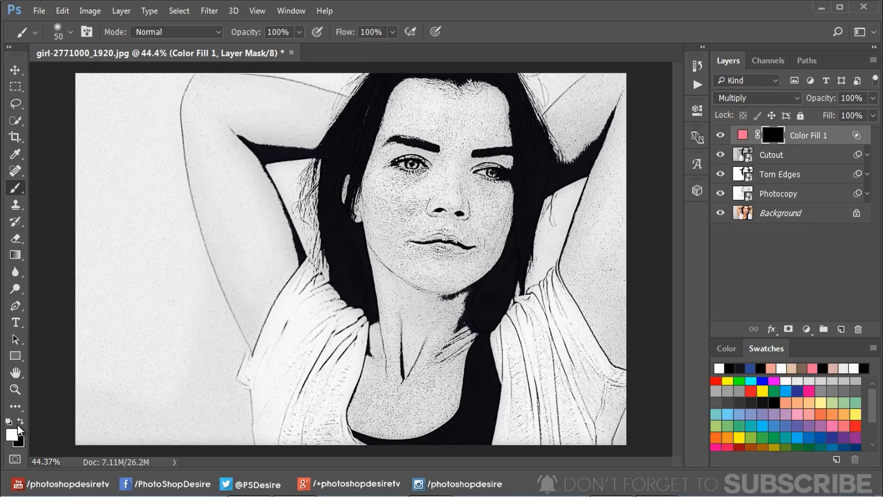
{"action": "left_click_drag", "start_coordinate": [445, 243], "coordinate": [473, 244]}
{"action": "scroll", "coordinate": [465, 244], "scroll_direction": "up", "scroll_amount": 5}
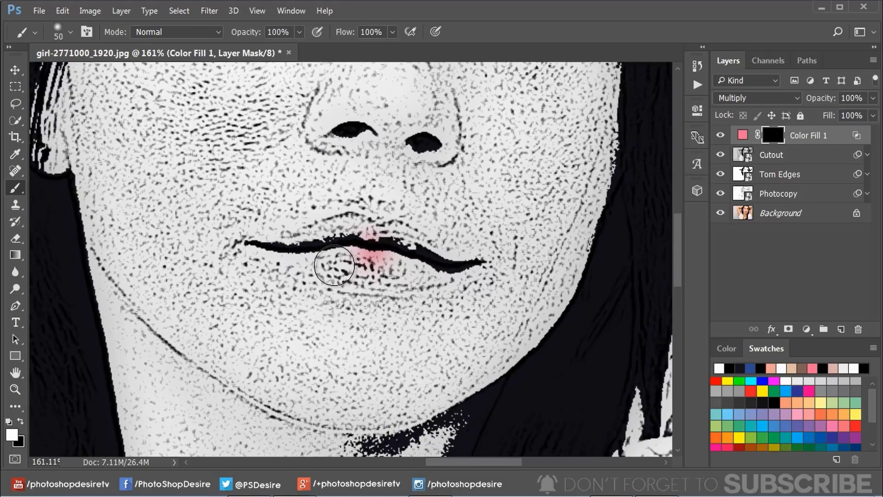
{"action": "key", "text": "bracketleft"}
{"action": "key", "text": "bracketleft"}
{"action": "key", "text": "bracketleft"}
{"action": "mouse_move", "coordinate": [250, 241]}
{"action": "left_mouse_down"}
{"action": "mouse_move", "coordinate": [321, 272]}
{"action": "mouse_move", "coordinate": [448, 276]}
{"action": "mouse_move", "coordinate": [368, 254]}
{"action": "mouse_move", "coordinate": [311, 253]}
{"action": "mouse_move", "coordinate": [350, 264]}
{"action": "left_mouse_up"}
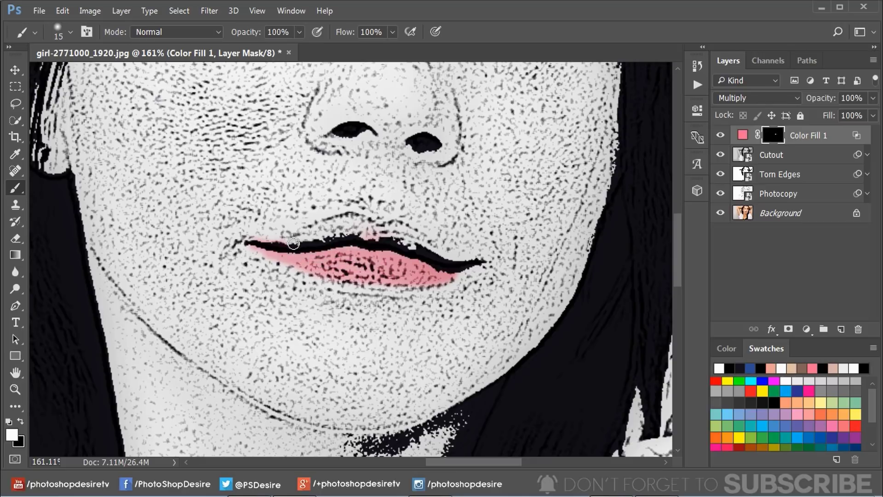
{"action": "mouse_move", "coordinate": [292, 247]}
{"action": "left_mouse_down"}
{"action": "mouse_move", "coordinate": [351, 223]}
{"action": "mouse_move", "coordinate": [302, 238]}
{"action": "mouse_move", "coordinate": [354, 225]}
{"action": "mouse_move", "coordinate": [374, 229]}
{"action": "mouse_move", "coordinate": [331, 232]}
{"action": "mouse_move", "coordinate": [401, 228]}
{"action": "mouse_move", "coordinate": [419, 251]}
{"action": "left_mouse_up"}
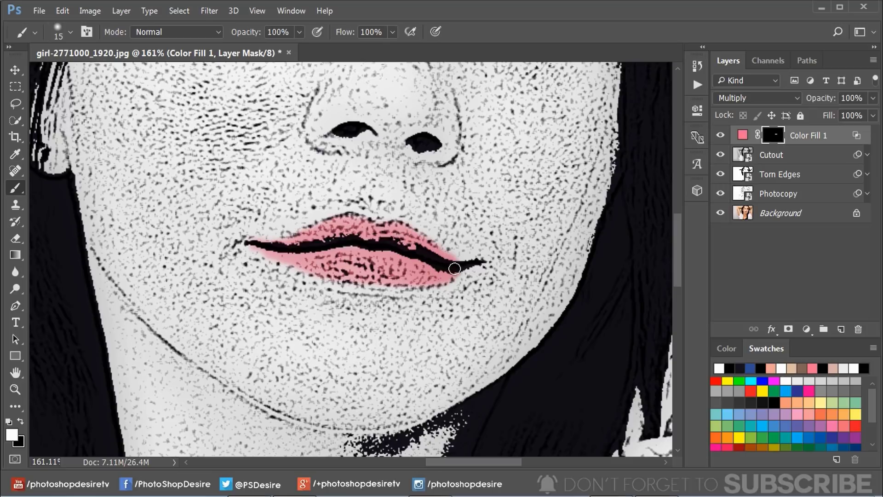
{"action": "mouse_move", "coordinate": [468, 265]}
{"action": "left_mouse_down"}
{"action": "mouse_move", "coordinate": [451, 275]}
{"action": "mouse_move", "coordinate": [396, 267]}
{"action": "left_mouse_up"}
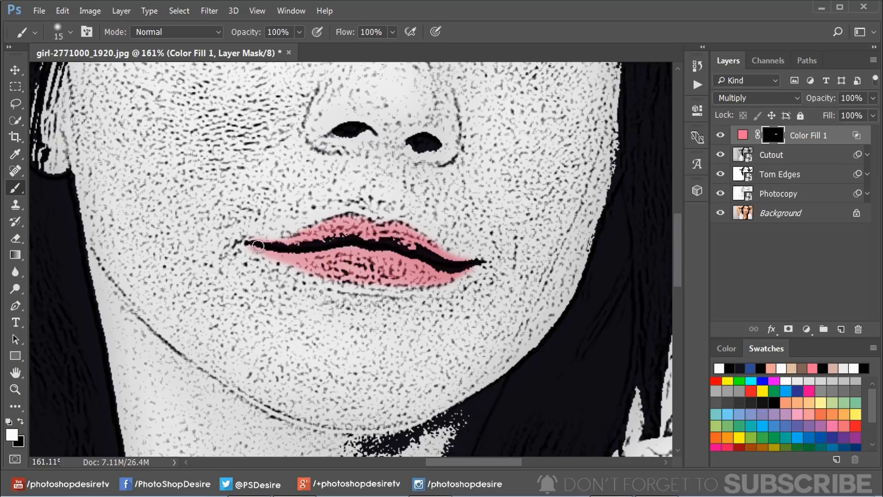
{"action": "scroll", "coordinate": [329, 236], "scroll_direction": "down", "scroll_amount": 5}
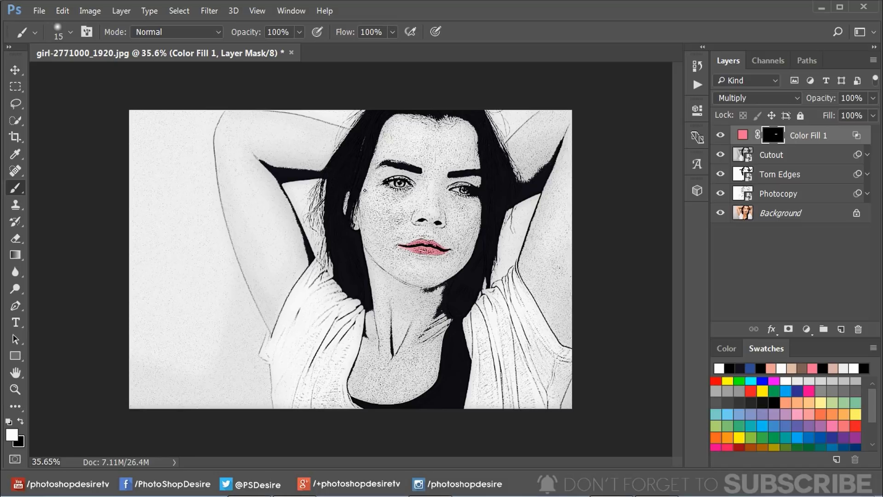
{"action": "key", "text": "v"}
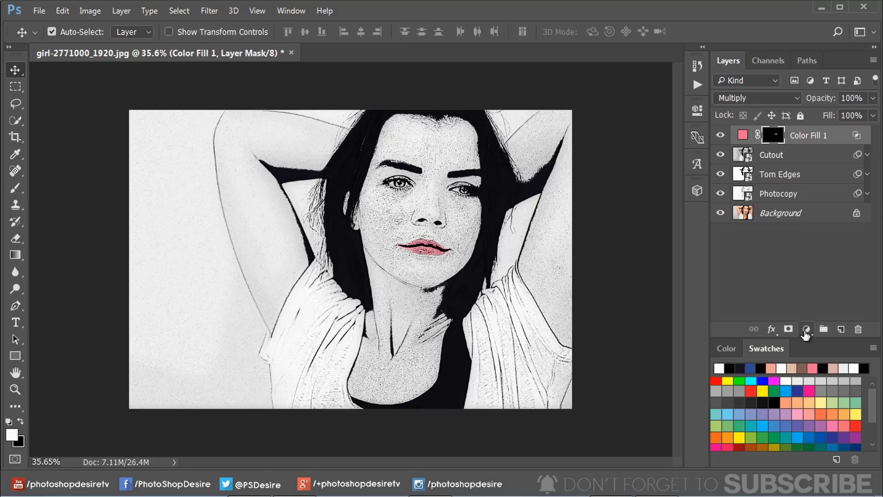
Step: Add a skin-tone (d7b0a9) Solid Color fill layer above the pink fill and set its blend mode to Multiply
{"action": "left_click", "coordinate": [805, 329]}
{"action": "left_click", "coordinate": [775, 26]}
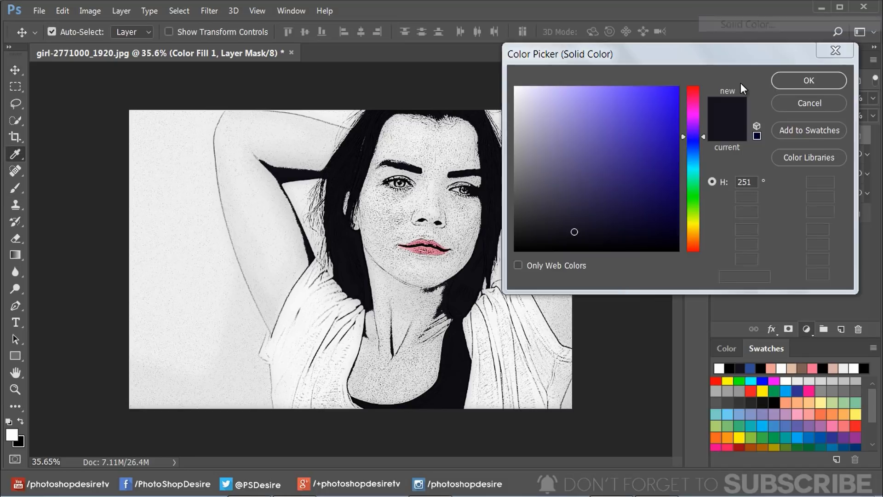
{"action": "left_click", "coordinate": [836, 369]}
{"action": "left_click", "coordinate": [782, 84]}
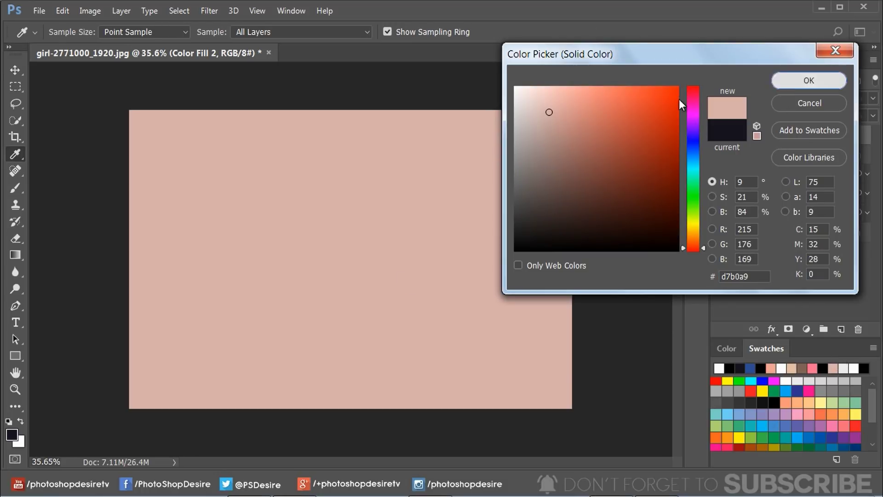
{"action": "left_click", "coordinate": [746, 99]}
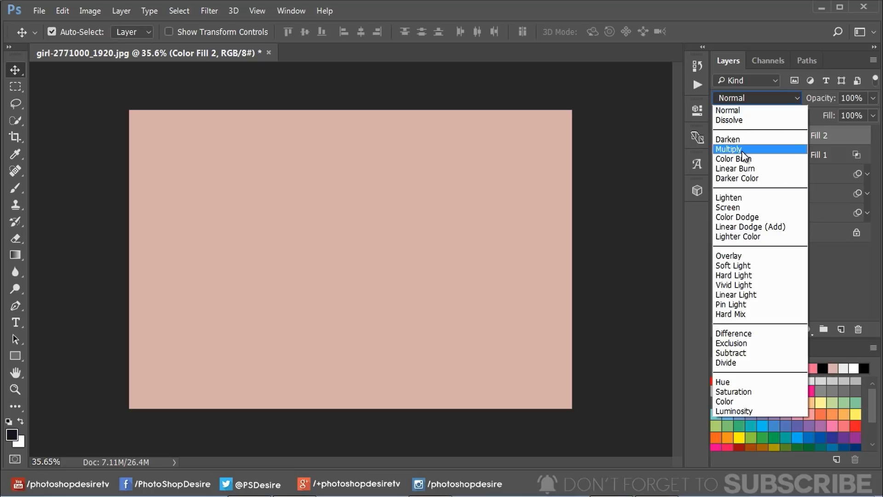
{"action": "left_click", "coordinate": [744, 148]}
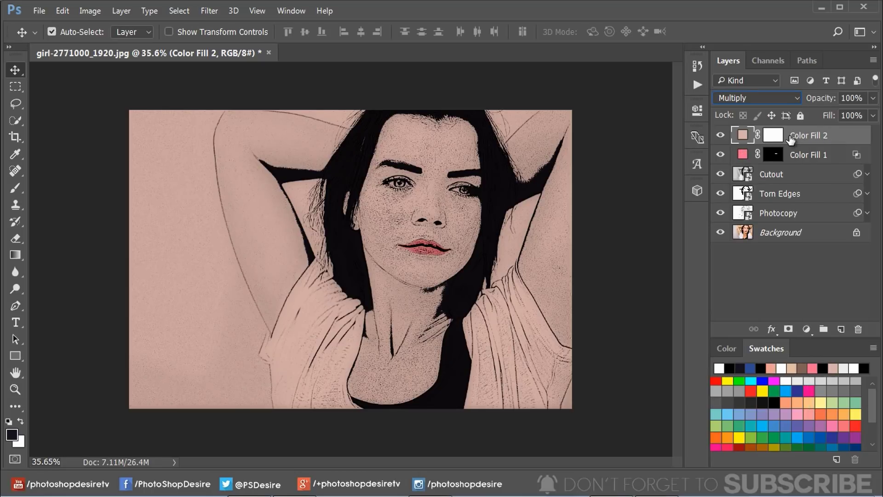
Step: Split the white Underlying Layer slider to 203 / 255 in the skin-tone fill's Blend If options and compare with the layer hidden and shown
{"action": "right_click", "coordinate": [802, 131]}
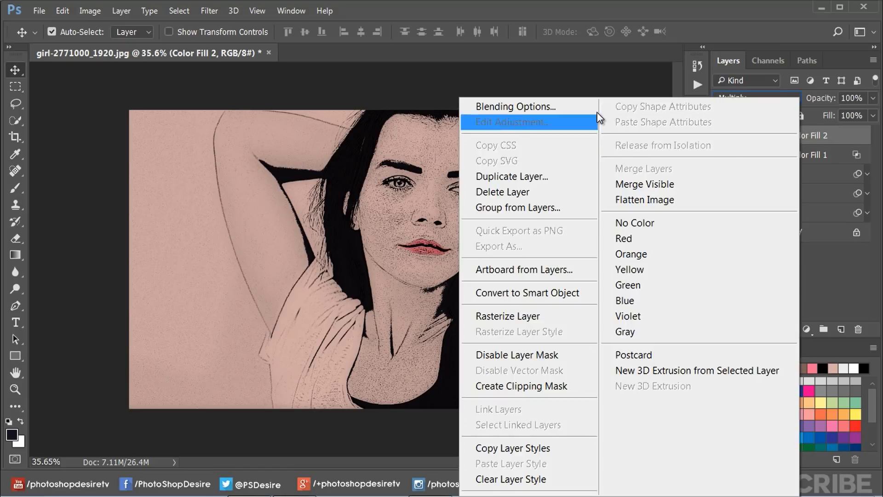
{"action": "key", "text": "Escape"}
{"action": "key", "text": "h"}
{"action": "left_click_drag", "start_coordinate": [518, 55], "coordinate": [779, 54]}
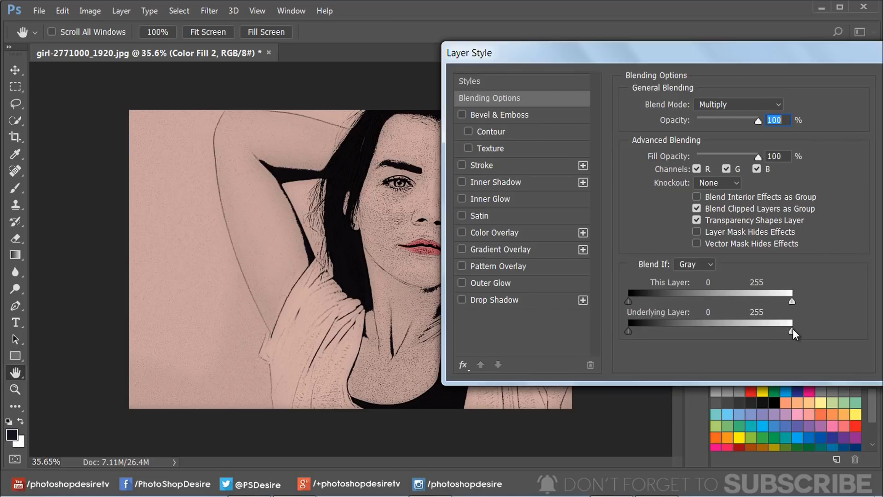
{"action": "left_click_drag", "start_coordinate": [791, 330], "coordinate": [758, 330]}
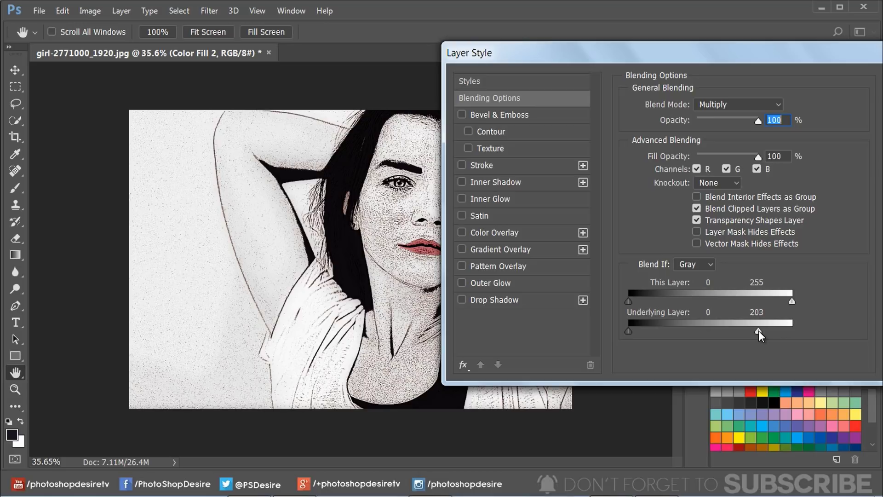
{"action": "left_click_drag", "start_coordinate": [759, 331], "coordinate": [793, 331]}
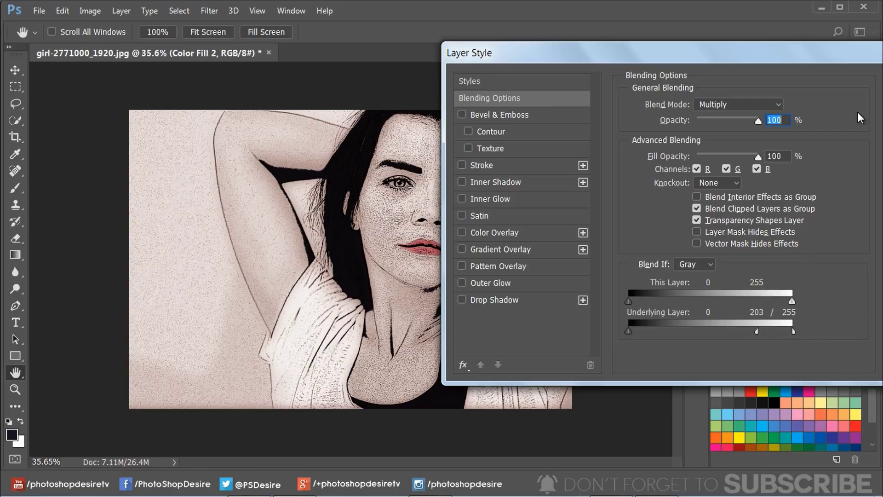
{"action": "left_click_drag", "start_coordinate": [832, 56], "coordinate": [768, 67]}
{"action": "left_click", "coordinate": [859, 93]}
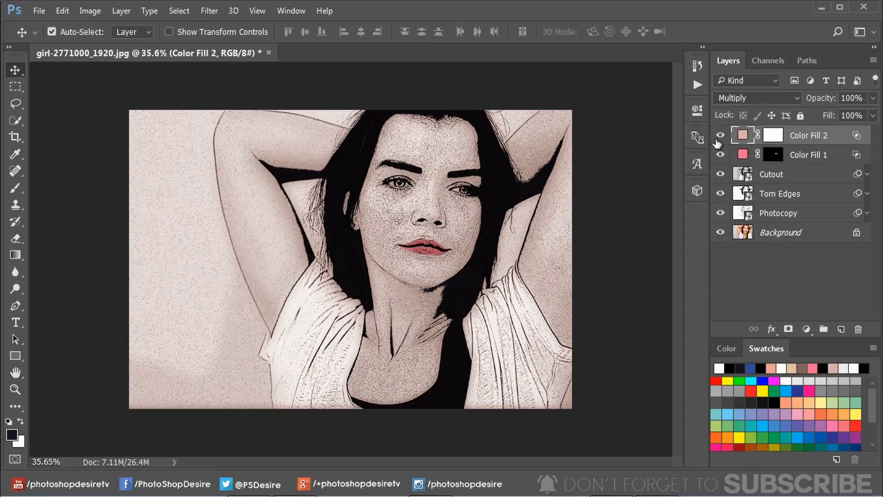
{"action": "left_click", "coordinate": [720, 135]}
{"action": "left_click", "coordinate": [721, 136]}
Step: Invert the skin-tone fill layer's mask to black
{"action": "left_click", "coordinate": [769, 139]}
{"action": "left_click", "coordinate": [97, 11]}
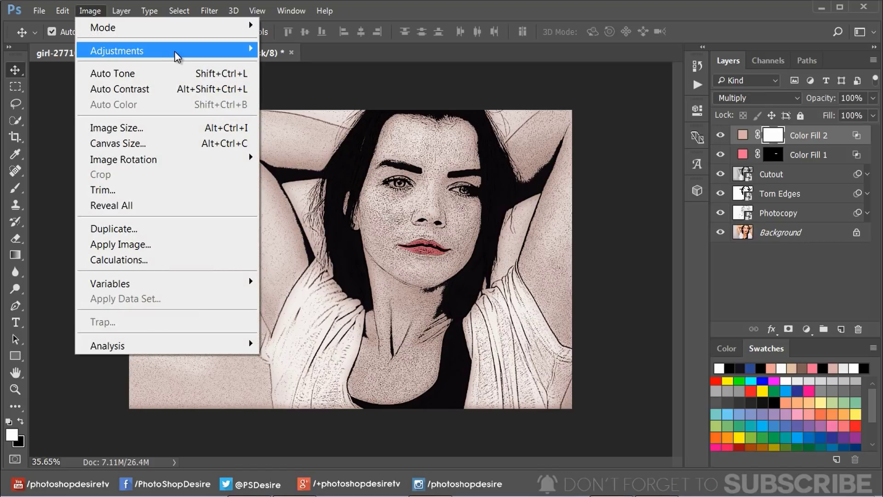
{"action": "mouse_move", "coordinate": [178, 52]}
{"action": "left_click", "coordinate": [352, 237]}
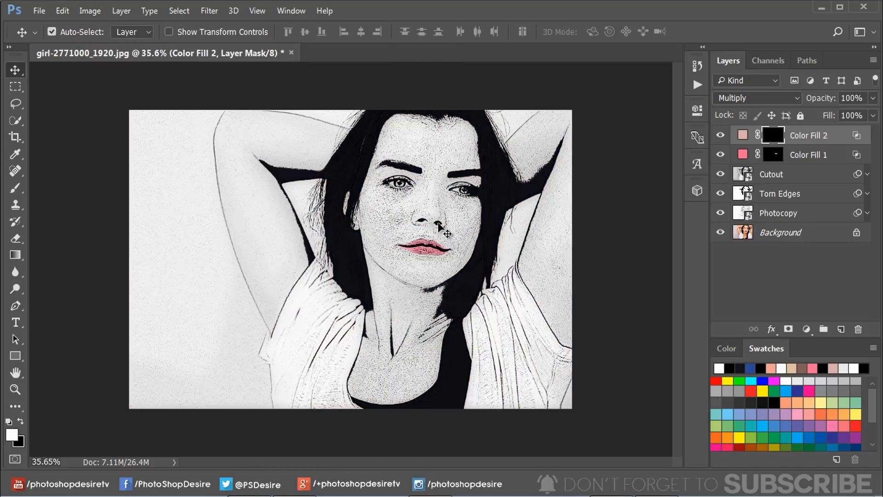
Step: Paint the face, neck and chest in white on the skin-tone fill's mask, enlarging the brush to 70 px
{"action": "left_click", "coordinate": [23, 185]}
{"action": "left_click_drag", "start_coordinate": [389, 214], "coordinate": [390, 227]}
{"action": "scroll", "coordinate": [391, 216], "scroll_direction": "up", "scroll_amount": 3}
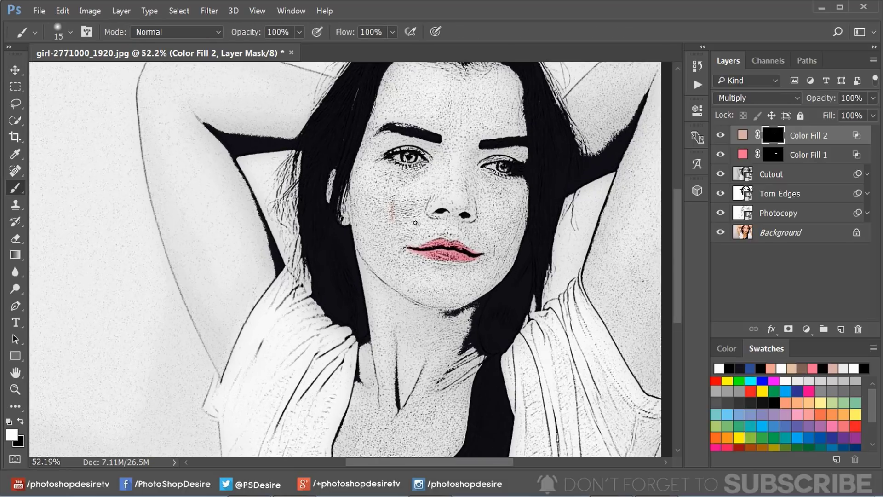
{"action": "key", "text": "bracketright"}
{"action": "key", "text": "bracketright"}
{"action": "mouse_move", "coordinate": [335, 177]}
{"action": "left_mouse_down"}
{"action": "mouse_move", "coordinate": [337, 207]}
{"action": "mouse_move", "coordinate": [359, 191]}
{"action": "mouse_move", "coordinate": [392, 84]}
{"action": "mouse_move", "coordinate": [391, 149]}
{"action": "mouse_move", "coordinate": [411, 158]}
{"action": "mouse_move", "coordinate": [370, 232]}
{"action": "mouse_move", "coordinate": [362, 228]}
{"action": "mouse_move", "coordinate": [389, 403]}
{"action": "mouse_move", "coordinate": [426, 379]}
{"action": "mouse_move", "coordinate": [396, 322]}
{"action": "mouse_move", "coordinate": [408, 281]}
{"action": "mouse_move", "coordinate": [428, 277]}
{"action": "mouse_move", "coordinate": [477, 225]}
{"action": "mouse_move", "coordinate": [434, 306]}
{"action": "mouse_move", "coordinate": [447, 338]}
{"action": "mouse_move", "coordinate": [425, 404]}
{"action": "mouse_move", "coordinate": [427, 264]}
{"action": "mouse_move", "coordinate": [447, 142]}
{"action": "mouse_move", "coordinate": [459, 219]}
{"action": "mouse_move", "coordinate": [489, 187]}
{"action": "mouse_move", "coordinate": [504, 190]}
{"action": "mouse_move", "coordinate": [526, 221]}
{"action": "mouse_move", "coordinate": [466, 295]}
{"action": "mouse_move", "coordinate": [450, 178]}
{"action": "left_mouse_up"}
{"action": "scroll", "coordinate": [450, 178], "scroll_direction": "up", "scroll_amount": 1}
{"action": "mouse_move", "coordinate": [430, 98]}
{"action": "left_mouse_down"}
{"action": "mouse_move", "coordinate": [381, 107]}
{"action": "mouse_move", "coordinate": [418, 83]}
{"action": "mouse_move", "coordinate": [409, 144]}
{"action": "mouse_move", "coordinate": [451, 113]}
{"action": "mouse_move", "coordinate": [439, 81]}
{"action": "mouse_move", "coordinate": [490, 86]}
{"action": "mouse_move", "coordinate": [514, 107]}
{"action": "mouse_move", "coordinate": [523, 171]}
{"action": "mouse_move", "coordinate": [478, 123]}
{"action": "mouse_move", "coordinate": [430, 122]}
{"action": "left_mouse_up"}
{"action": "scroll", "coordinate": [474, 188], "scroll_direction": "down", "scroll_amount": 2}
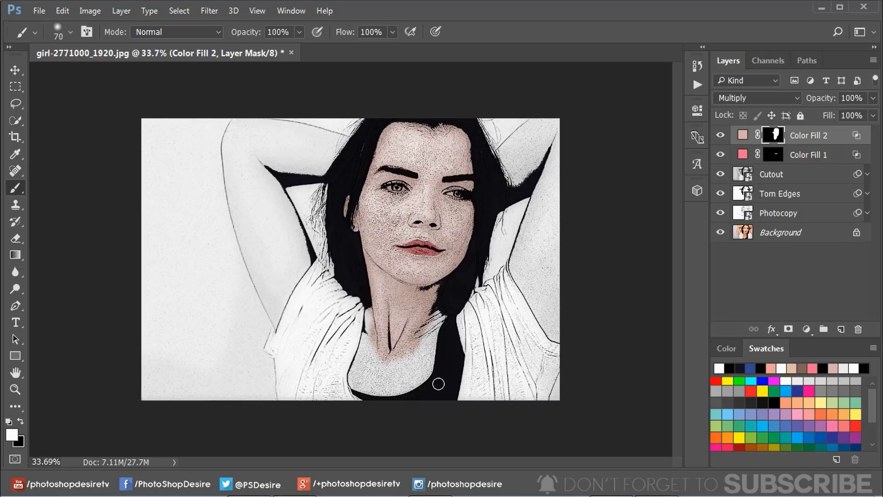
{"action": "scroll", "coordinate": [345, 197], "scroll_direction": "up", "scroll_amount": 1}
{"action": "mouse_move", "coordinate": [368, 362]}
{"action": "left_mouse_down"}
{"action": "mouse_move", "coordinate": [354, 402]}
{"action": "mouse_move", "coordinate": [361, 410]}
{"action": "mouse_move", "coordinate": [423, 407]}
{"action": "mouse_move", "coordinate": [414, 416]}
{"action": "mouse_move", "coordinate": [376, 399]}
{"action": "mouse_move", "coordinate": [355, 405]}
{"action": "mouse_move", "coordinate": [428, 361]}
{"action": "mouse_move", "coordinate": [460, 324]}
{"action": "mouse_move", "coordinate": [423, 412]}
{"action": "mouse_move", "coordinate": [450, 392]}
{"action": "left_mouse_up"}
Step: Paint both raised arms in white on the skin-tone fill's mask with the 70 px brush
{"action": "scroll", "coordinate": [248, 174], "scroll_direction": "up", "scroll_amount": 2}
{"action": "mouse_move", "coordinate": [188, 147]}
{"action": "left_mouse_down"}
{"action": "mouse_move", "coordinate": [254, 286]}
{"action": "mouse_move", "coordinate": [264, 273]}
{"action": "mouse_move", "coordinate": [308, 285]}
{"action": "mouse_move", "coordinate": [259, 377]}
{"action": "mouse_move", "coordinate": [230, 282]}
{"action": "mouse_move", "coordinate": [257, 350]}
{"action": "mouse_move", "coordinate": [265, 267]}
{"action": "mouse_move", "coordinate": [230, 145]}
{"action": "mouse_move", "coordinate": [247, 153]}
{"action": "mouse_move", "coordinate": [284, 262]}
{"action": "mouse_move", "coordinate": [297, 255]}
{"action": "mouse_move", "coordinate": [256, 170]}
{"action": "mouse_move", "coordinate": [311, 287]}
{"action": "mouse_move", "coordinate": [260, 373]}
{"action": "mouse_move", "coordinate": [229, 309]}
{"action": "mouse_move", "coordinate": [211, 173]}
{"action": "left_mouse_up"}
{"action": "scroll", "coordinate": [210, 173], "scroll_direction": "down", "scroll_amount": 1}
{"action": "scroll", "coordinate": [296, 93], "scroll_direction": "up", "scroll_amount": 2}
{"action": "mouse_move", "coordinate": [286, 106]}
{"action": "left_mouse_down"}
{"action": "mouse_move", "coordinate": [230, 148]}
{"action": "mouse_move", "coordinate": [332, 110]}
{"action": "mouse_move", "coordinate": [356, 86]}
{"action": "mouse_move", "coordinate": [287, 74]}
{"action": "mouse_move", "coordinate": [207, 77]}
{"action": "mouse_move", "coordinate": [202, 99]}
{"action": "mouse_move", "coordinate": [305, 96]}
{"action": "mouse_move", "coordinate": [299, 130]}
{"action": "left_mouse_up"}
{"action": "scroll", "coordinate": [299, 130], "scroll_direction": "down", "scroll_amount": 1}
{"action": "mouse_move", "coordinate": [199, 90]}
{"action": "left_mouse_down"}
{"action": "mouse_move", "coordinate": [185, 113]}
{"action": "mouse_move", "coordinate": [186, 137]}
{"action": "mouse_move", "coordinate": [223, 286]}
{"action": "left_mouse_up"}
{"action": "left_click_drag", "start_coordinate": [199, 79], "coordinate": [302, 88]}
{"action": "scroll", "coordinate": [566, 309], "scroll_direction": "down", "scroll_amount": 1}
{"action": "scroll", "coordinate": [565, 310], "scroll_direction": "up", "scroll_amount": 1}
{"action": "mouse_move", "coordinate": [616, 204]}
{"action": "left_mouse_down"}
{"action": "mouse_move", "coordinate": [634, 363]}
{"action": "mouse_move", "coordinate": [619, 357]}
{"action": "mouse_move", "coordinate": [568, 268]}
{"action": "mouse_move", "coordinate": [574, 223]}
{"action": "mouse_move", "coordinate": [615, 181]}
{"action": "mouse_move", "coordinate": [570, 255]}
{"action": "mouse_move", "coordinate": [586, 294]}
{"action": "mouse_move", "coordinate": [607, 239]}
{"action": "mouse_move", "coordinate": [599, 159]}
{"action": "mouse_move", "coordinate": [624, 76]}
{"action": "mouse_move", "coordinate": [547, 87]}
{"action": "mouse_move", "coordinate": [575, 142]}
{"action": "mouse_move", "coordinate": [566, 99]}
{"action": "left_mouse_up"}
{"action": "scroll", "coordinate": [613, 73], "scroll_direction": "down", "scroll_amount": 3}
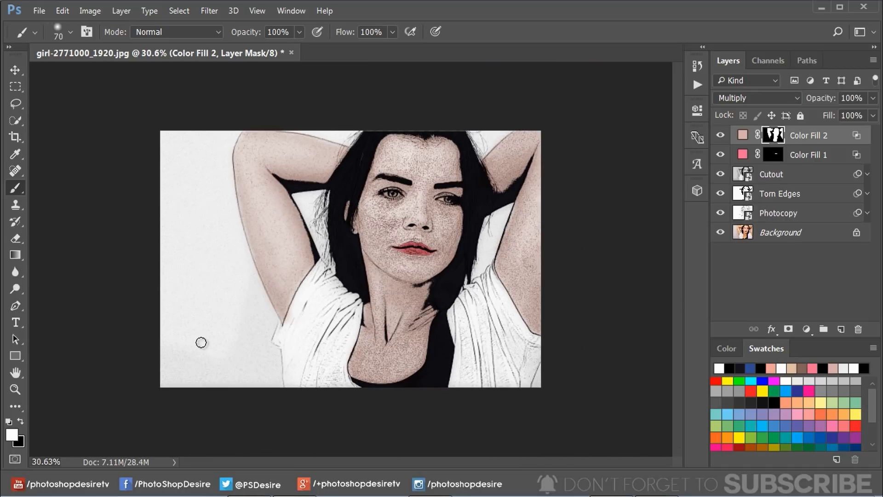
Step: Erase the skin colour spilling onto the shirt beside the arm by painting black on the skin-tone fill's mask
{"action": "scroll", "coordinate": [201, 342], "scroll_direction": "up", "scroll_amount": 4}
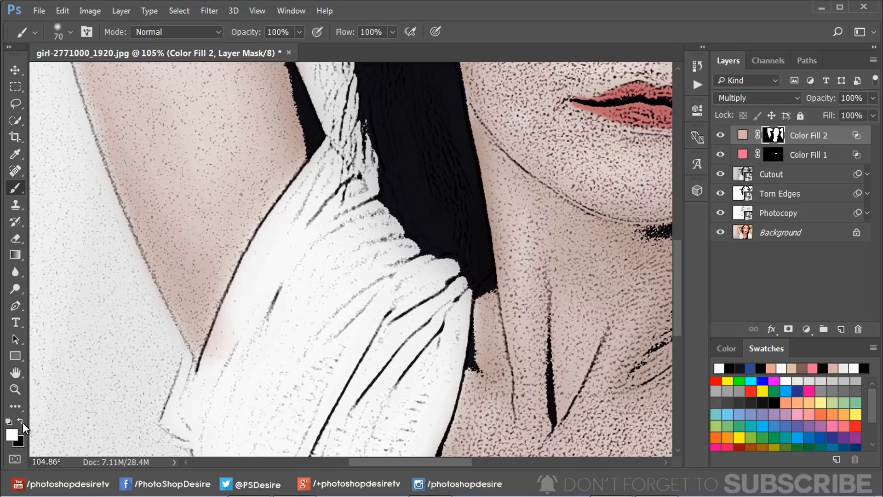
{"action": "left_click", "coordinate": [21, 421]}
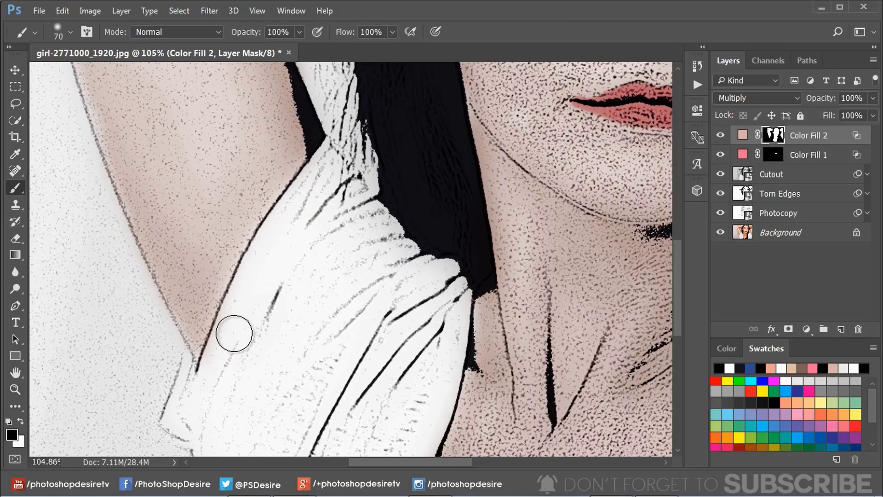
{"action": "scroll", "coordinate": [276, 299], "scroll_direction": "down", "scroll_amount": 3}
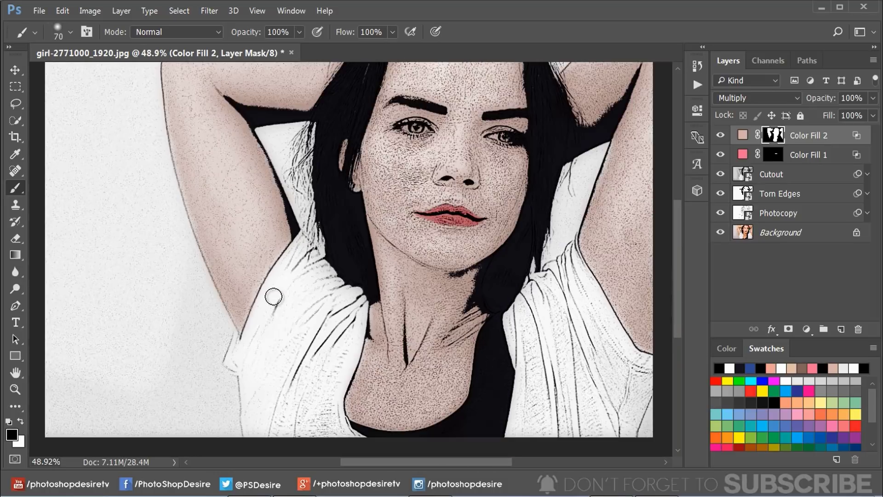
{"action": "scroll", "coordinate": [273, 297], "scroll_direction": "down", "scroll_amount": 2}
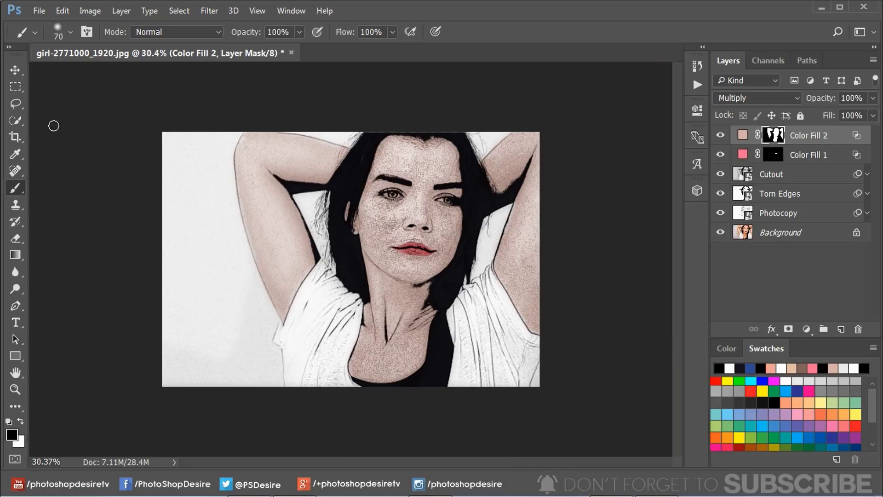
{"action": "left_click", "coordinate": [15, 69]}
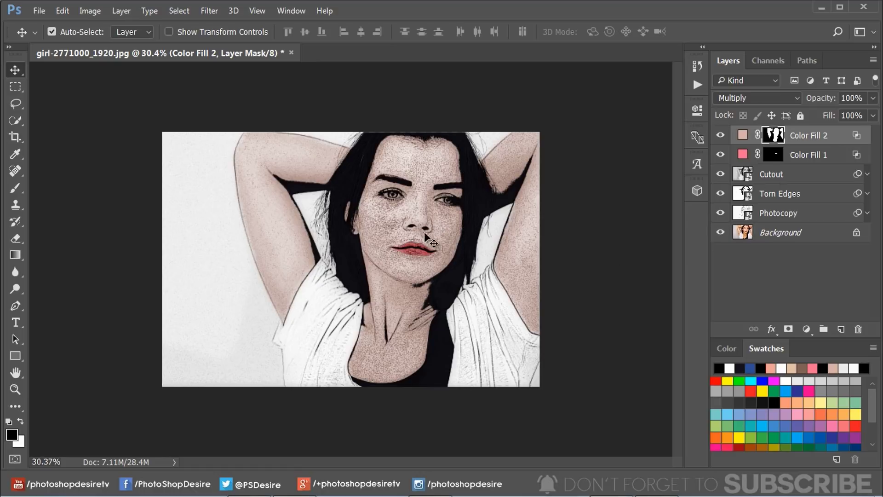
Step: Add a Hue/Saturation adjustment layer on top with a slightly positive hue shift and the saturation raised to +50
{"action": "left_click", "coordinate": [806, 329]}
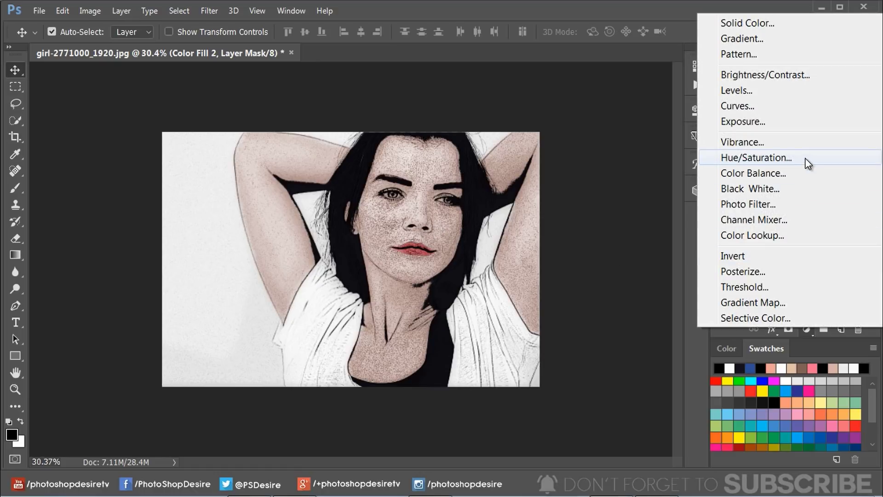
{"action": "left_click", "coordinate": [808, 162]}
{"action": "left_click_drag", "start_coordinate": [589, 198], "coordinate": [625, 222]}
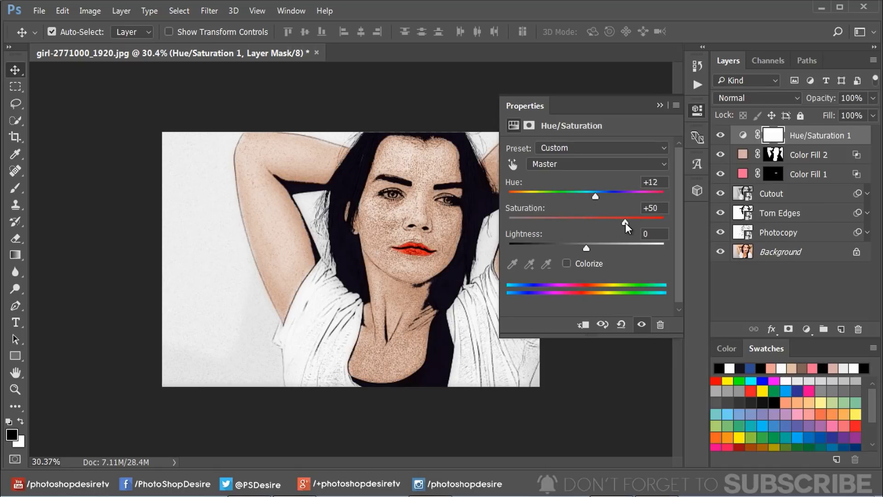
{"action": "mouse_move", "coordinate": [595, 195]}
{"action": "left_mouse_down"}
{"action": "mouse_move", "coordinate": [607, 194]}
{"action": "mouse_move", "coordinate": [593, 194]}
{"action": "left_mouse_up"}
{"action": "left_click", "coordinate": [659, 105]}
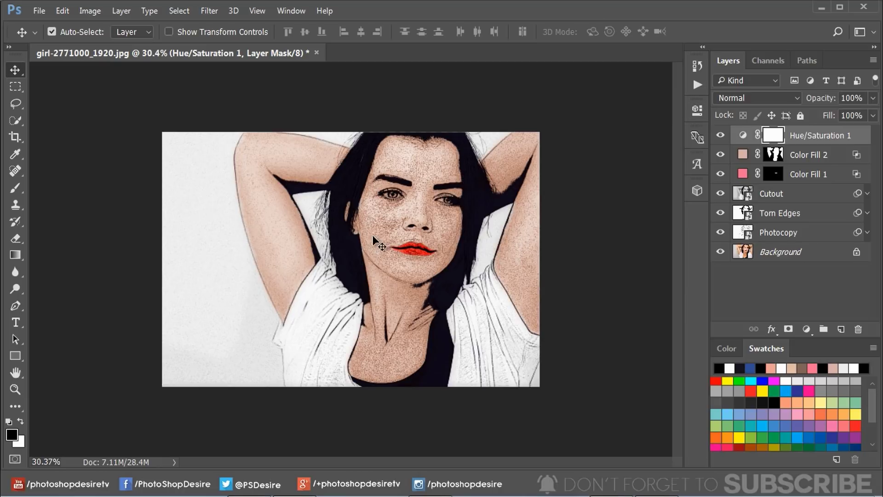
Step: Remove the skin colour from both eyes by painting black on the skin-tone fill's mask at 25 px, and touch up beside the ear
{"action": "scroll", "coordinate": [434, 244], "scroll_direction": "up", "scroll_amount": 3}
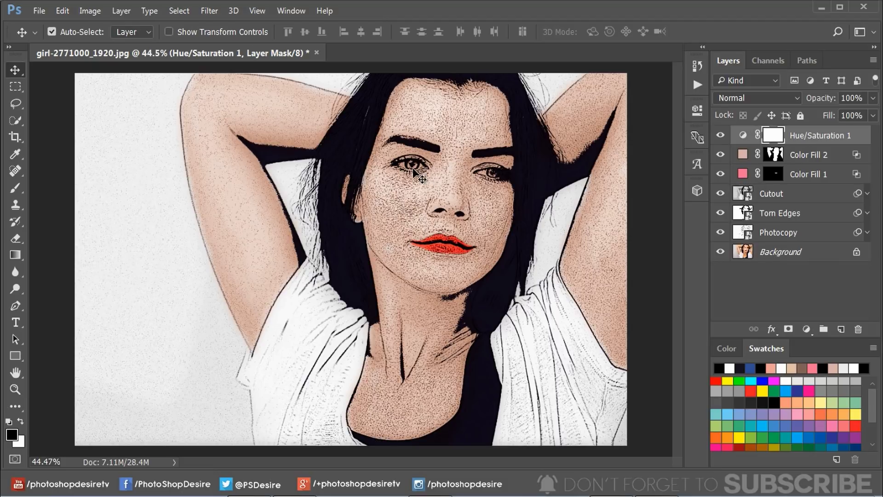
{"action": "left_click", "coordinate": [774, 155]}
{"action": "scroll", "coordinate": [449, 158], "scroll_direction": "up", "scroll_amount": 5}
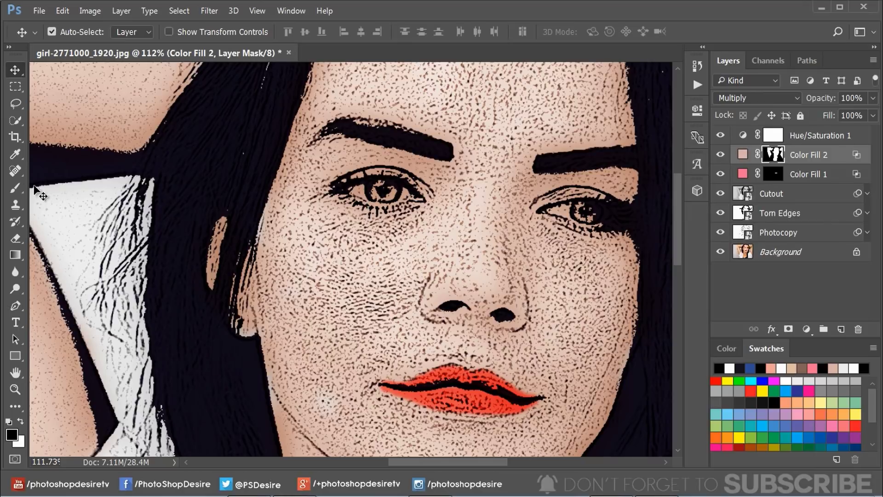
{"action": "left_click", "coordinate": [15, 187]}
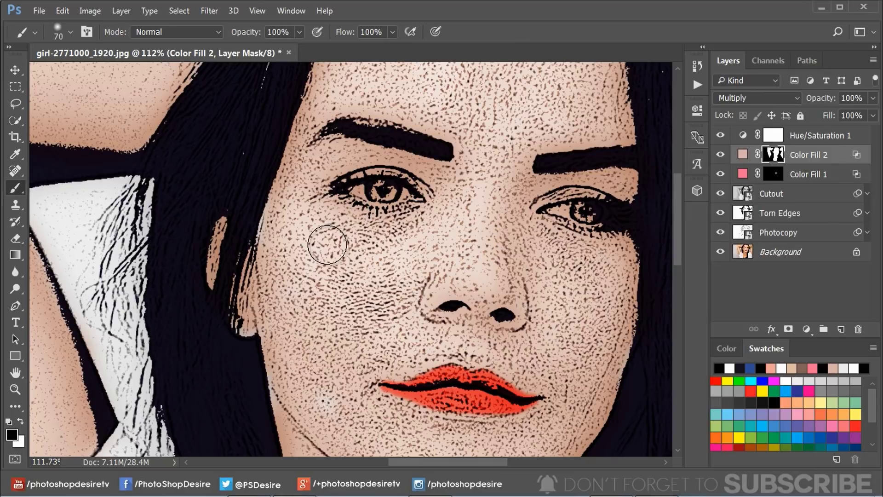
{"action": "key", "text": "bracketleft"}
{"action": "key", "text": "bracketleft"}
{"action": "key", "text": "bracketleft"}
{"action": "key", "text": "bracketleft"}
{"action": "key", "text": "bracketleft"}
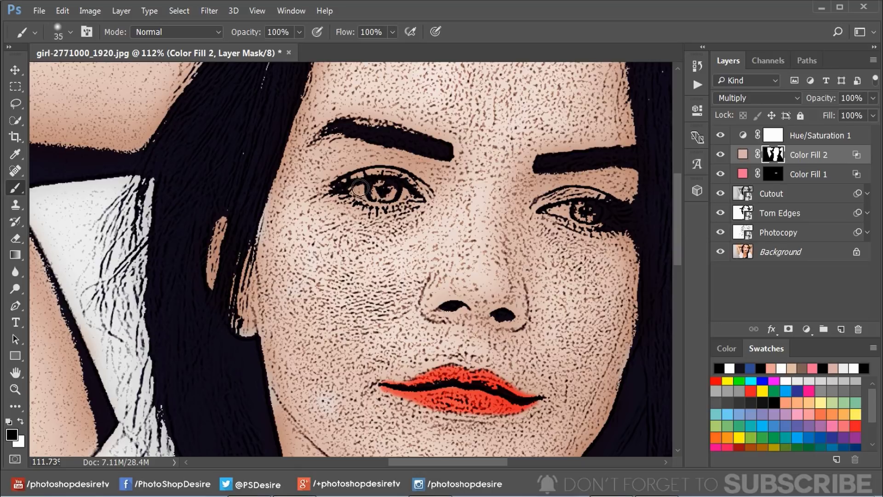
{"action": "mouse_move", "coordinate": [354, 189]}
{"action": "left_mouse_down"}
{"action": "mouse_move", "coordinate": [411, 194]}
{"action": "mouse_move", "coordinate": [355, 190]}
{"action": "mouse_move", "coordinate": [373, 188]}
{"action": "left_mouse_up"}
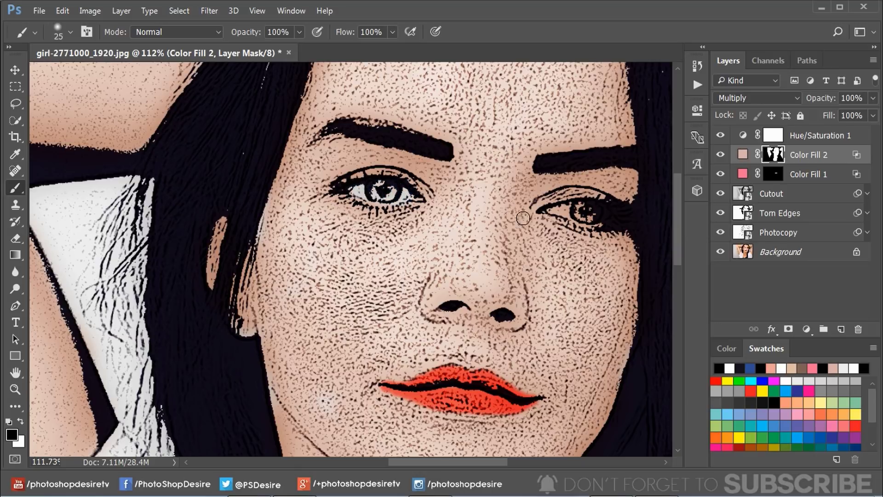
{"action": "mouse_move", "coordinate": [559, 209]}
{"action": "left_mouse_down"}
{"action": "mouse_move", "coordinate": [599, 213]}
{"action": "mouse_move", "coordinate": [588, 209]}
{"action": "left_mouse_up"}
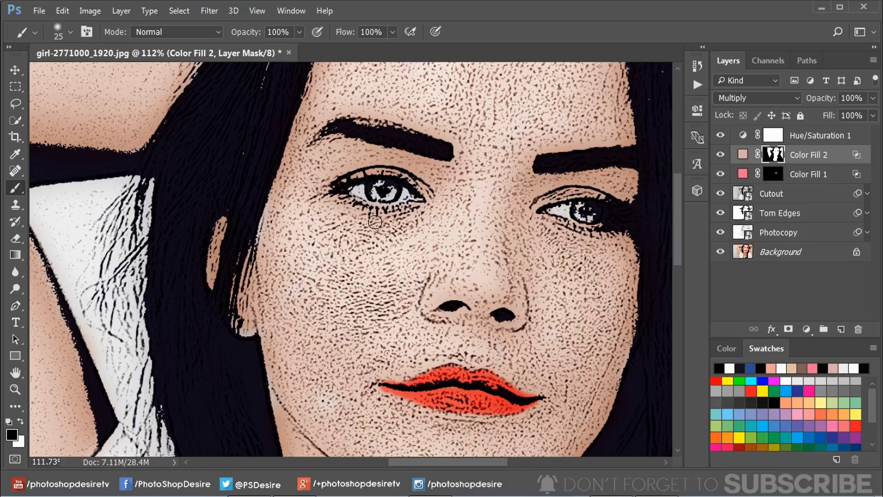
{"action": "mouse_move", "coordinate": [272, 216]}
{"action": "left_mouse_down"}
{"action": "mouse_move", "coordinate": [259, 236]}
{"action": "mouse_move", "coordinate": [272, 246]}
{"action": "mouse_move", "coordinate": [250, 267]}
{"action": "mouse_move", "coordinate": [270, 235]}
{"action": "mouse_move", "coordinate": [271, 200]}
{"action": "mouse_move", "coordinate": [247, 327]}
{"action": "left_mouse_up"}
{"action": "left_click", "coordinate": [20, 422]}
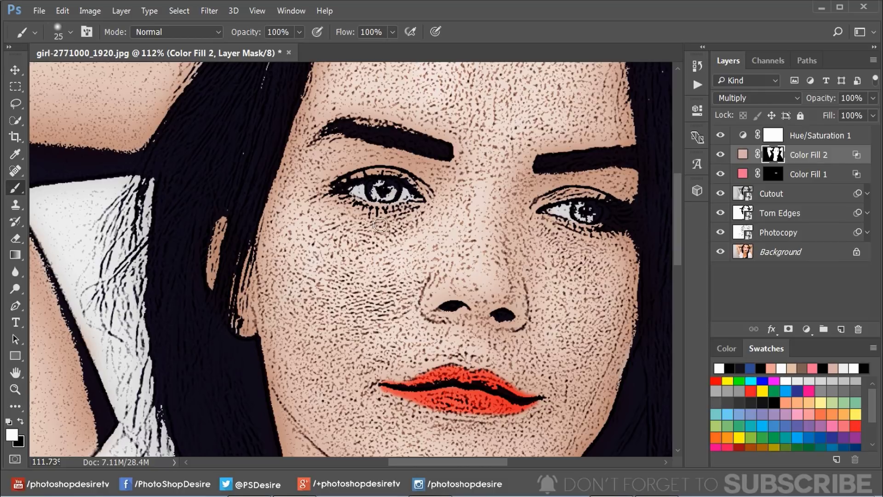
Step: Compare the artwork with the original photo by isolating the Background layer and restoring all layers
{"action": "scroll", "coordinate": [473, 233], "scroll_direction": "down", "scroll_amount": 10}
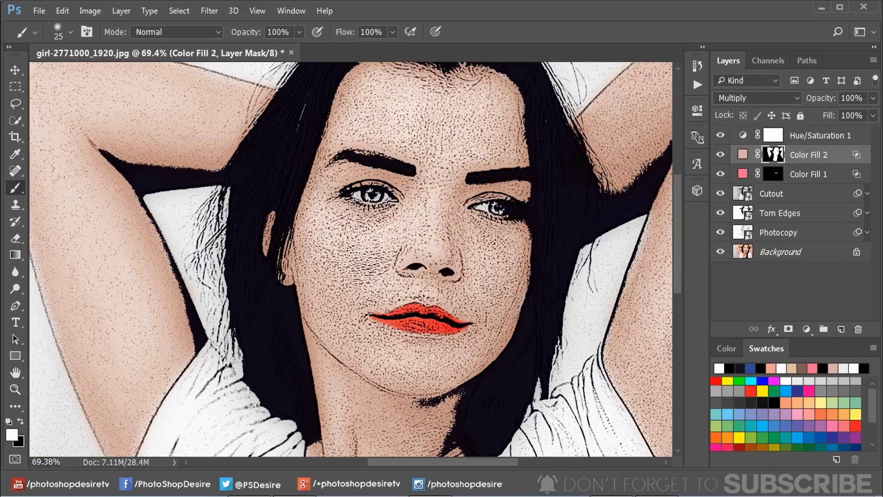
{"action": "scroll", "coordinate": [457, 212], "scroll_direction": "up", "scroll_amount": 6}
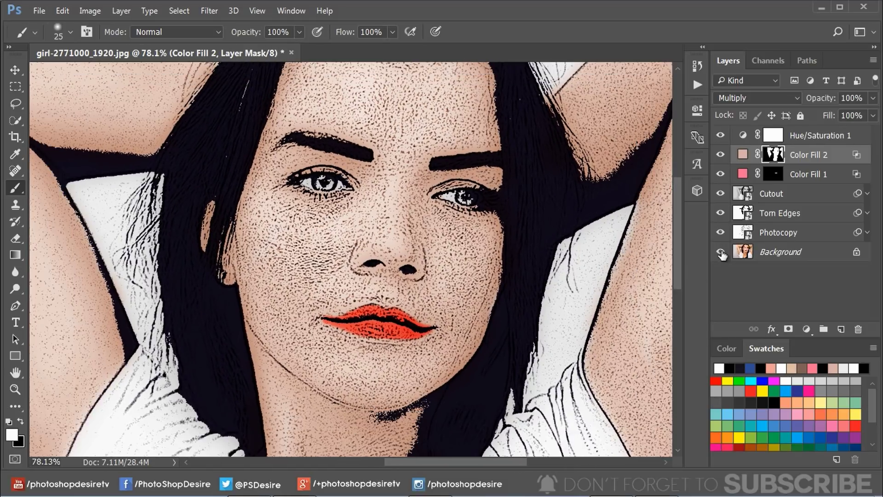
{"action": "left_click", "coordinate": [720, 252], "text": "alt"}
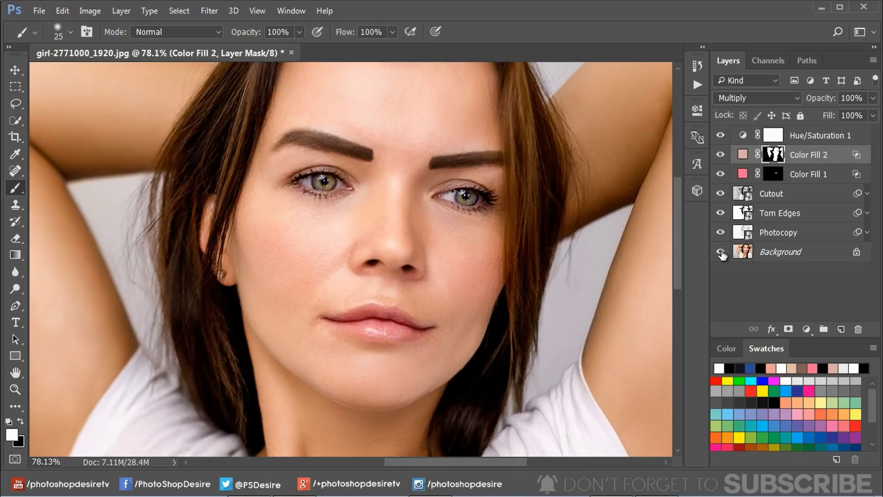
{"action": "left_click", "coordinate": [721, 253], "text": "alt"}
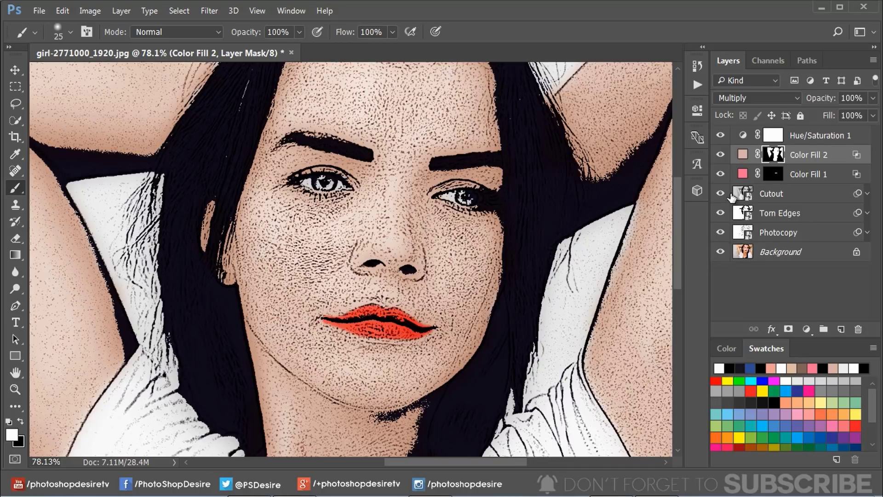
Step: Add a light green solid color fill (#a3d39c) above the skin-tone fill and set its blend mode to Multiply
{"action": "left_click", "coordinate": [806, 328]}
{"action": "left_click", "coordinate": [745, 25]}
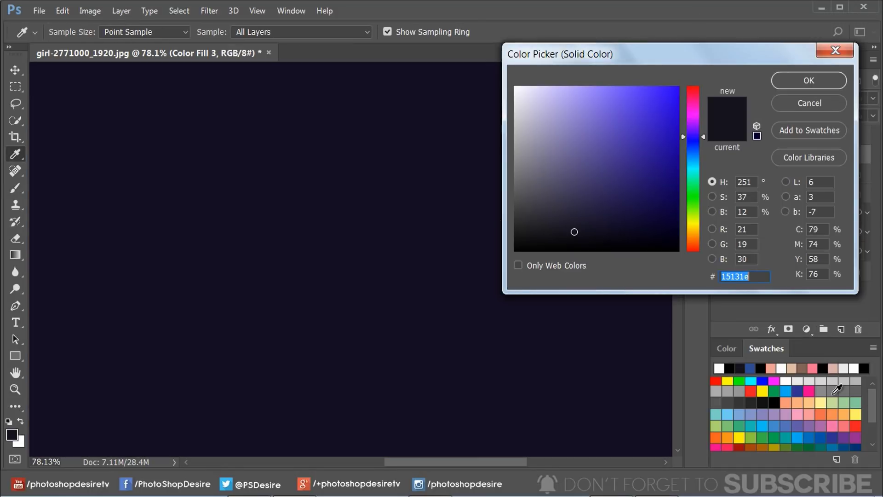
{"action": "left_click", "coordinate": [843, 402]}
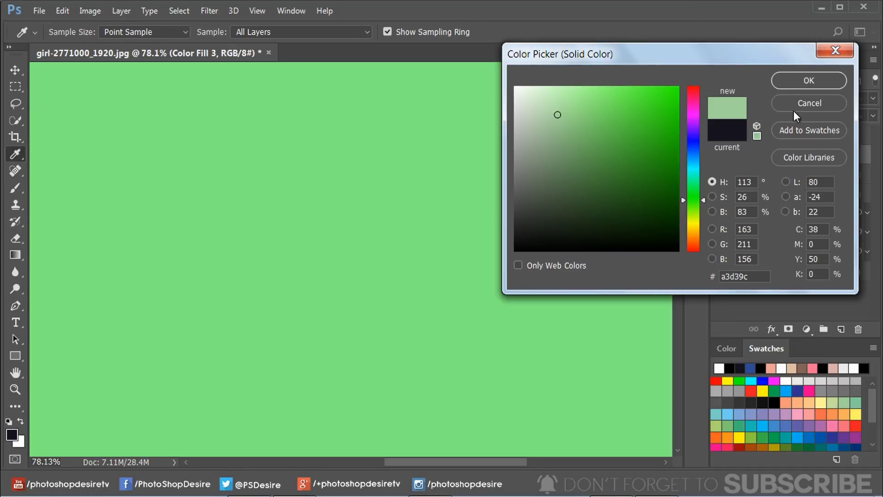
{"action": "left_click", "coordinate": [792, 85]}
{"action": "left_click", "coordinate": [747, 98]}
{"action": "left_click", "coordinate": [732, 148]}
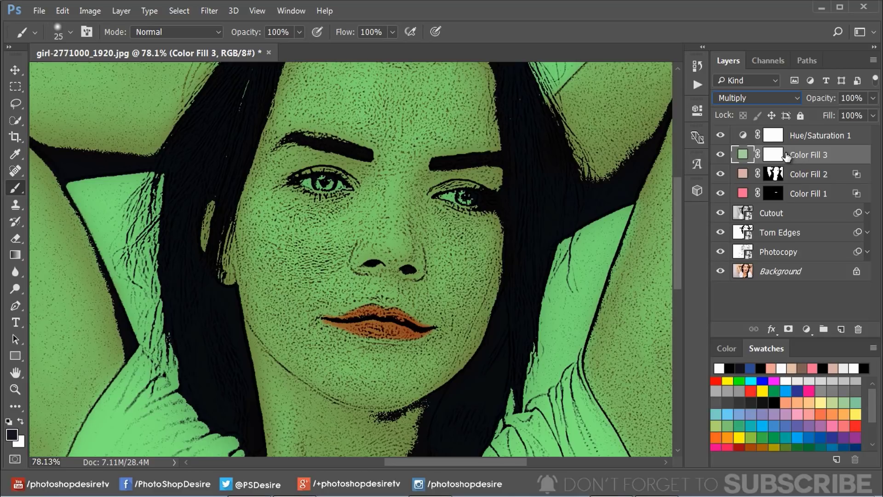
Step: Split the green fill's Blend If highlight slider for the underlying layer to 201 / 255
{"action": "double_click", "coordinate": [846, 154]}
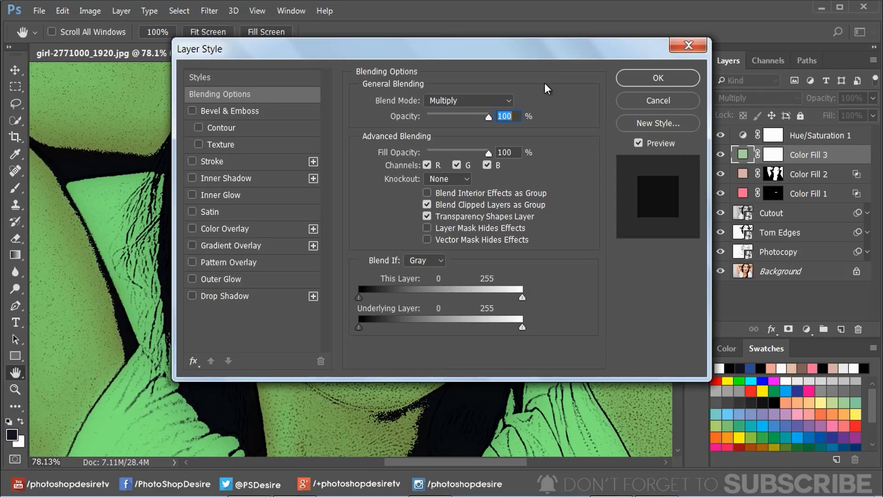
{"action": "left_click_drag", "start_coordinate": [533, 86], "coordinate": [762, 51]}
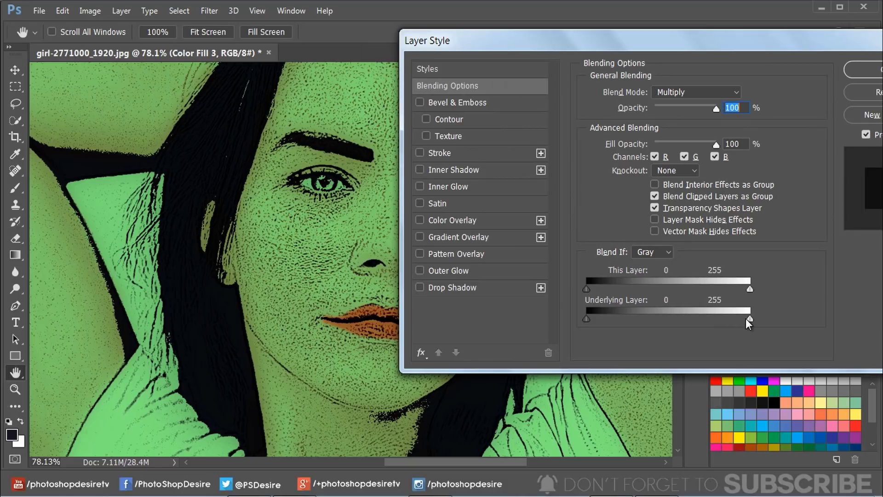
{"action": "left_click_drag", "start_coordinate": [721, 319], "coordinate": [716, 319]}
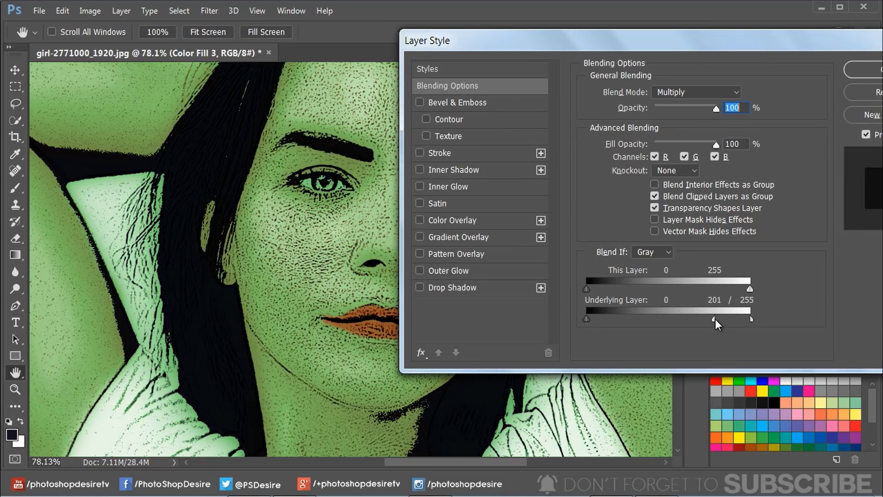
{"action": "left_click", "coordinate": [848, 70]}
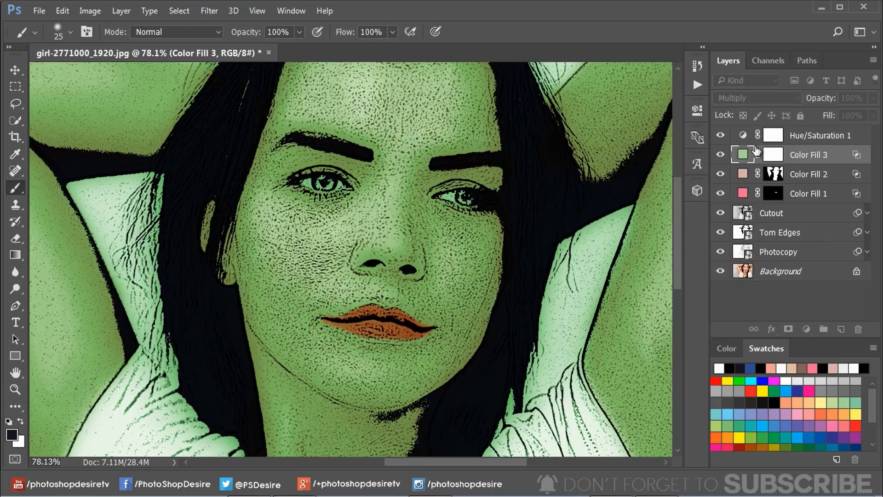
Step: Invert the green fill's mask to black and paint both irises in white with the 25 px brush
{"action": "left_click", "coordinate": [776, 157]}
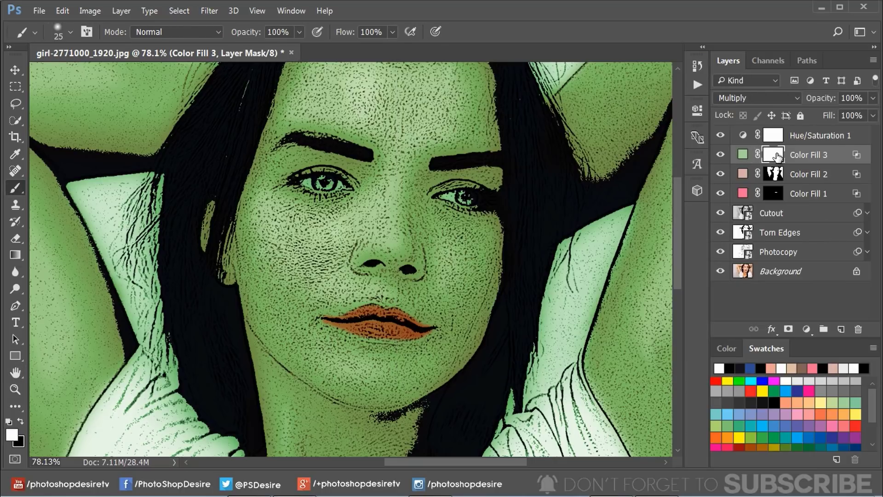
{"action": "left_click", "coordinate": [95, 10]}
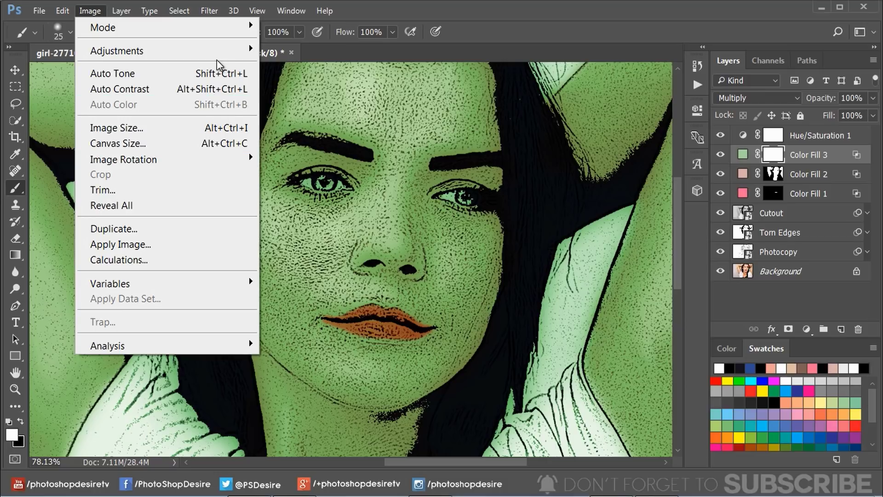
{"action": "mouse_move", "coordinate": [223, 52]}
{"action": "left_click", "coordinate": [326, 238]}
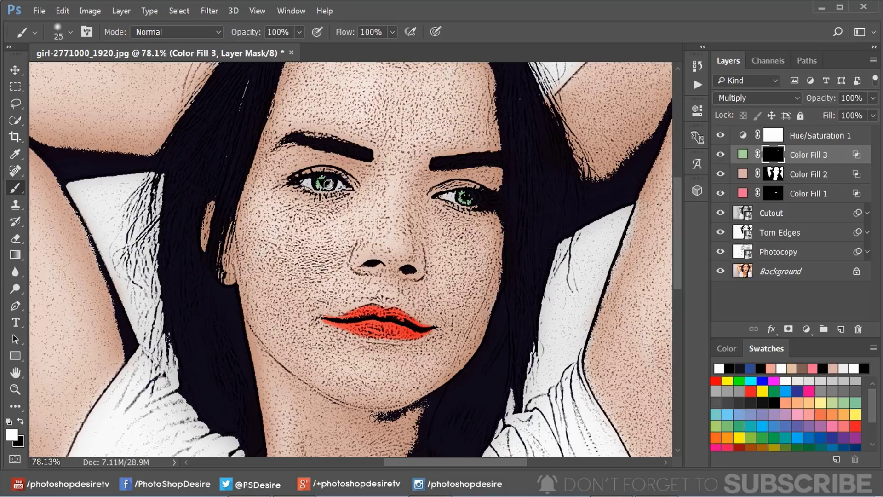
{"action": "scroll", "coordinate": [325, 184], "scroll_direction": "down", "scroll_amount": 3}
{"action": "scroll", "coordinate": [325, 184], "scroll_direction": "up", "scroll_amount": 5}
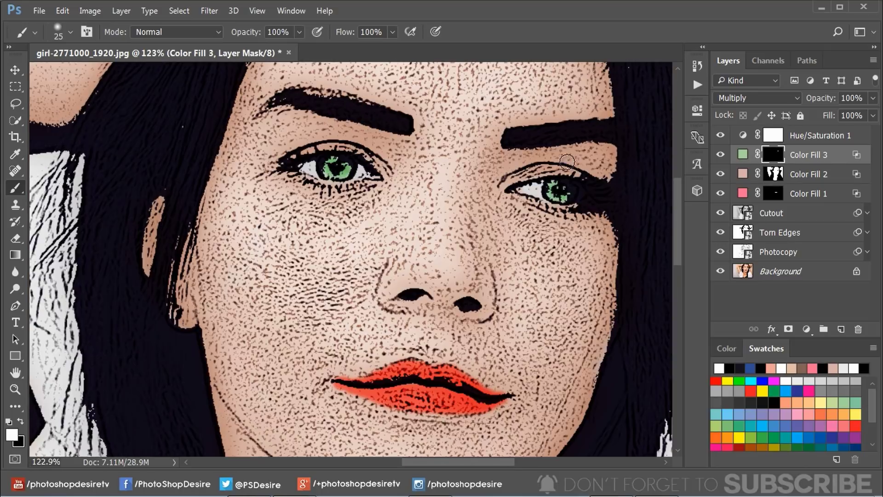
Step: Try other green swatches for the eye fill and set its colour to #82ca9c
{"action": "double_click", "coordinate": [743, 156]}
{"action": "left_click", "coordinate": [839, 398]}
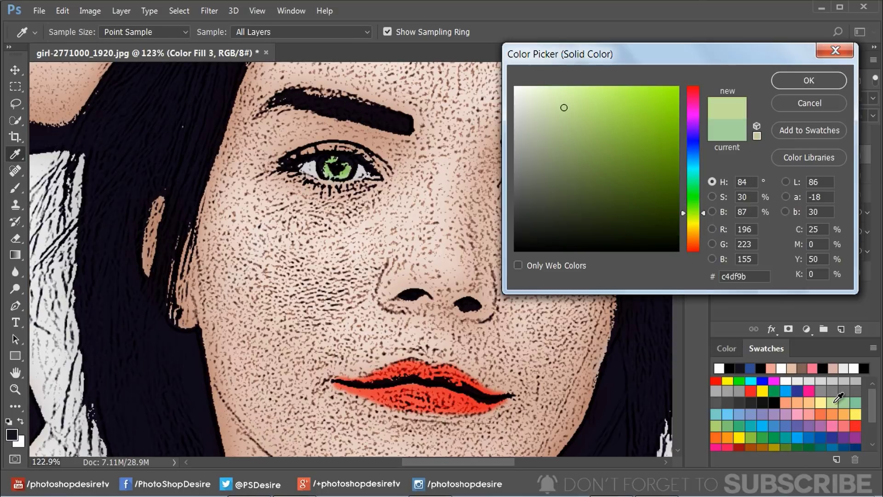
{"action": "left_click", "coordinate": [831, 399]}
{"action": "left_click", "coordinate": [857, 400]}
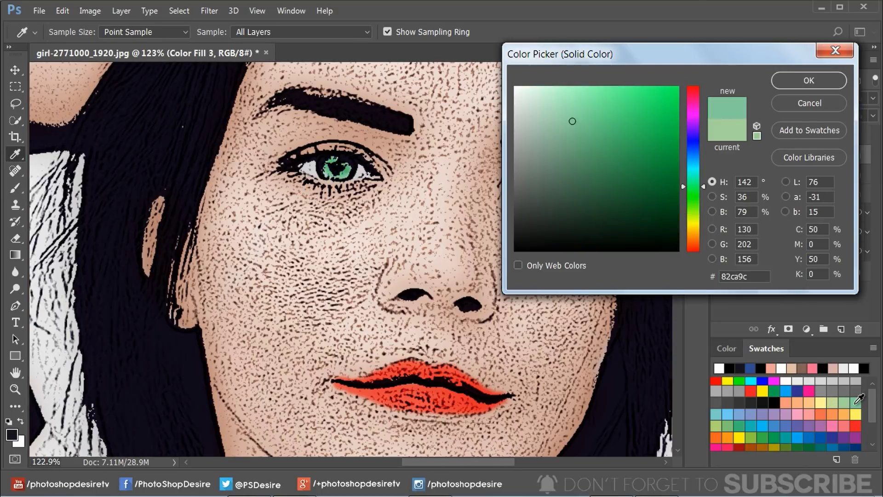
{"action": "left_click", "coordinate": [808, 80]}
Step: Touch up the green fill's mask around both eyes with the 25 px brush
{"action": "key", "text": "b"}
{"action": "left_click", "coordinate": [773, 156]}
{"action": "key", "text": "x"}
{"action": "scroll", "coordinate": [354, 159], "scroll_direction": "up", "scroll_amount": 3}
{"action": "mouse_move", "coordinate": [301, 183]}
{"action": "left_mouse_down"}
{"action": "mouse_move", "coordinate": [334, 184]}
{"action": "mouse_move", "coordinate": [322, 161]}
{"action": "mouse_move", "coordinate": [324, 175]}
{"action": "left_mouse_up"}
{"action": "scroll", "coordinate": [325, 176], "scroll_direction": "down", "scroll_amount": 2}
{"action": "left_click_drag", "start_coordinate": [584, 205], "coordinate": [595, 210]}
{"action": "scroll", "coordinate": [414, 223], "scroll_direction": "down", "scroll_amount": 5}
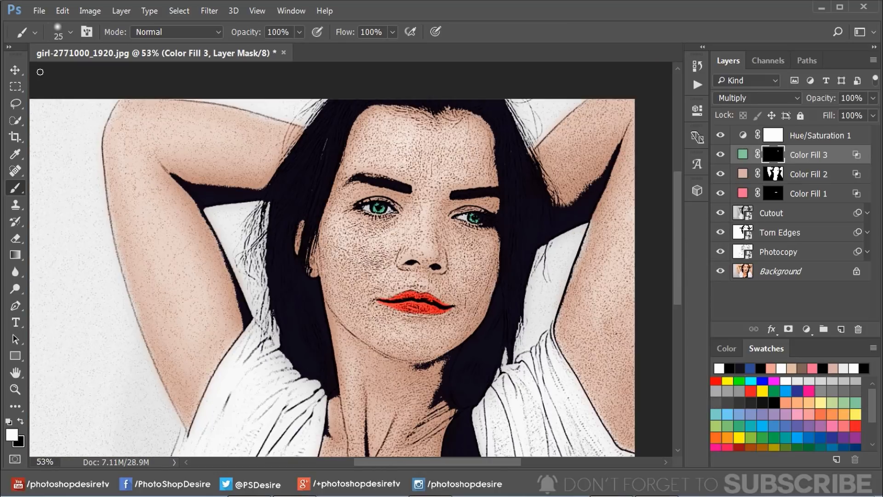
Step: Toggle the Hue/Saturation layer's visibility off and on to compare the whole image with and without it
{"action": "left_click", "coordinate": [15, 70]}
{"action": "scroll", "coordinate": [116, 138], "scroll_direction": "down", "scroll_amount": 3}
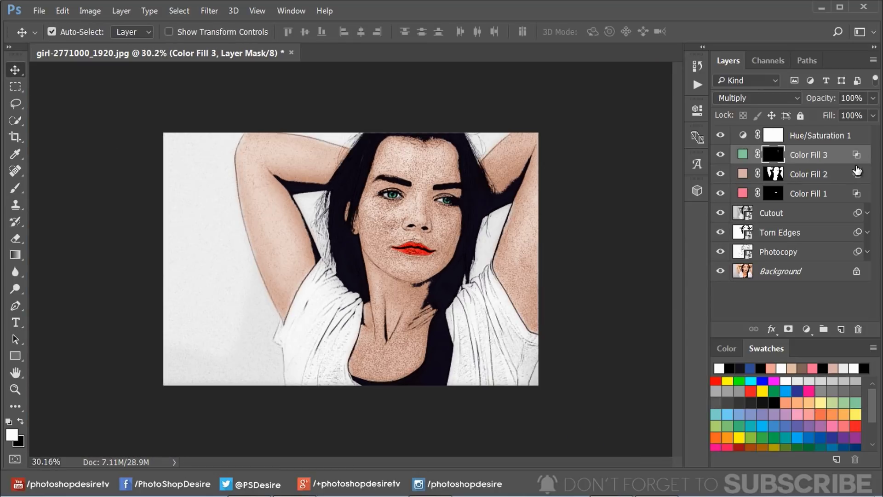
{"action": "left_click", "coordinate": [720, 136]}
{"action": "left_click", "coordinate": [720, 135]}
{"action": "scroll", "coordinate": [522, 178], "scroll_direction": "up", "scroll_amount": 2}
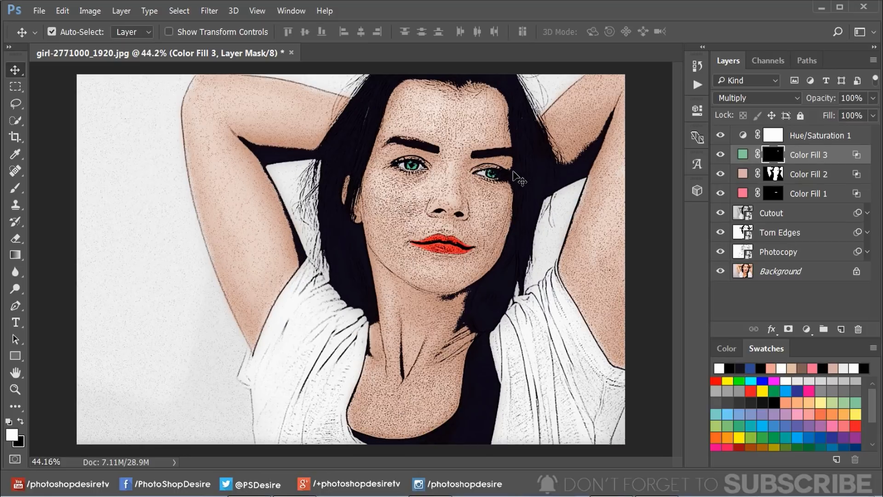
Step: Stamp all visible layers into a new layer above Hue/Saturation 1 and name it Stamp Copy
{"action": "left_click", "coordinate": [796, 137]}
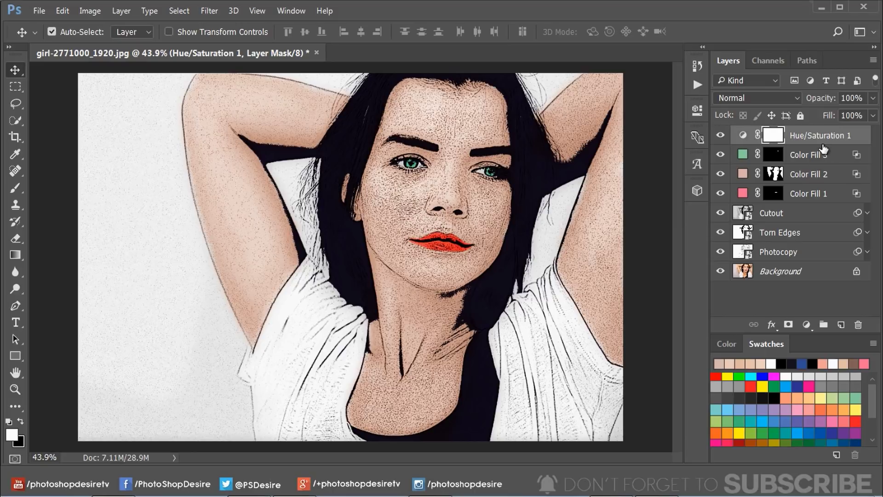
{"action": "key", "text": "ctrl"}
{"action": "key", "text": "ctrl+shift+alt+e"}
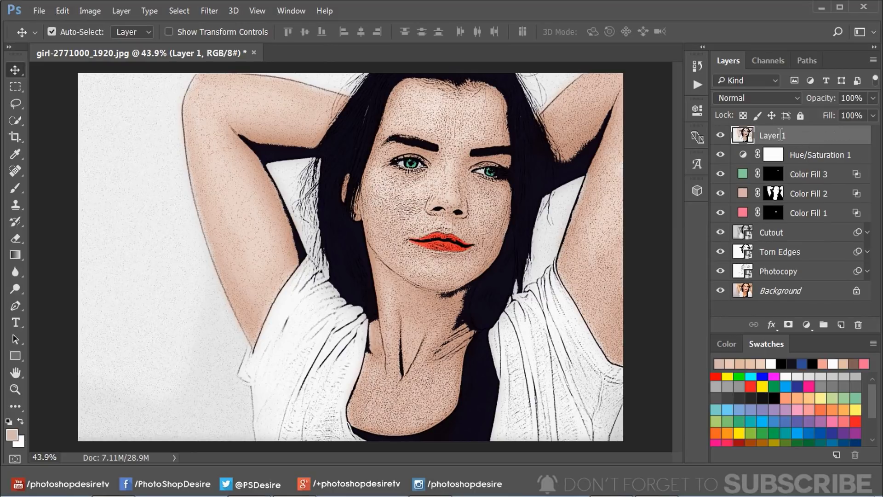
{"action": "double_click", "coordinate": [780, 134]}
{"action": "type", "text": "Stamp Copy"}
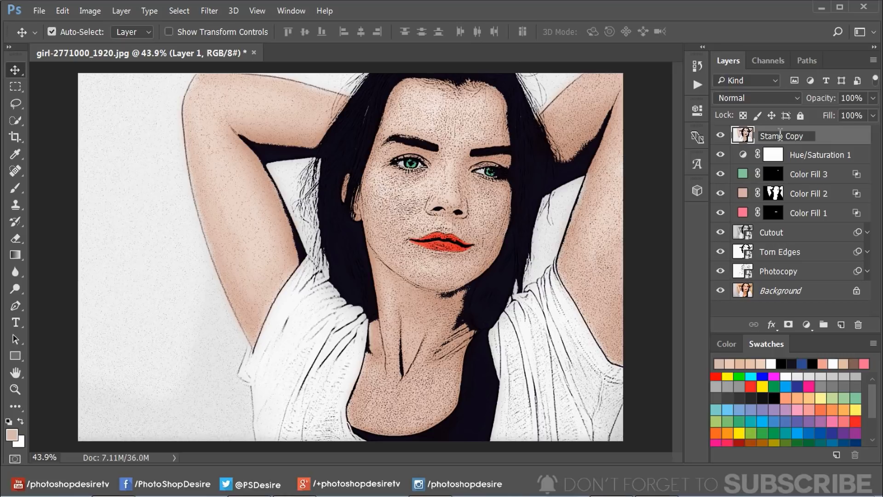
{"action": "key", "text": "Return"}
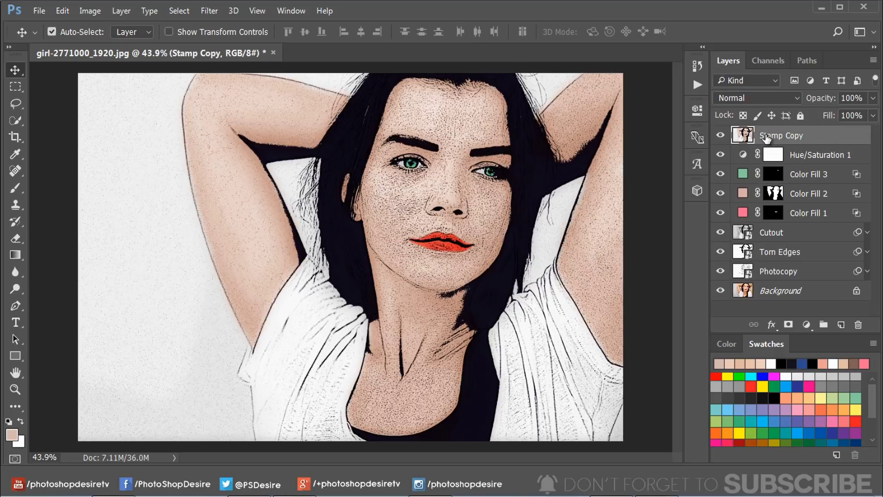
Step: Convert the Stamp Copy layer to a smart object and apply Cutout with 8 levels, edge simplicity 5 and edge fidelity 3
{"action": "right_click", "coordinate": [766, 135]}
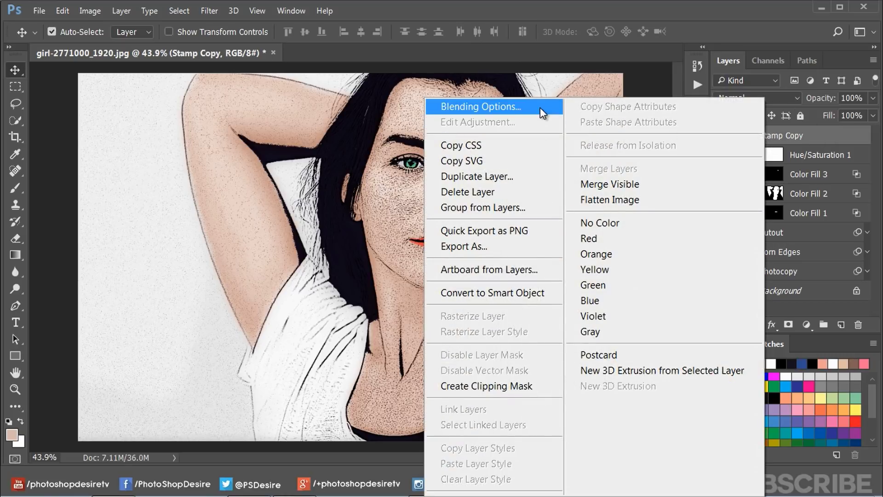
{"action": "left_click", "coordinate": [553, 291]}
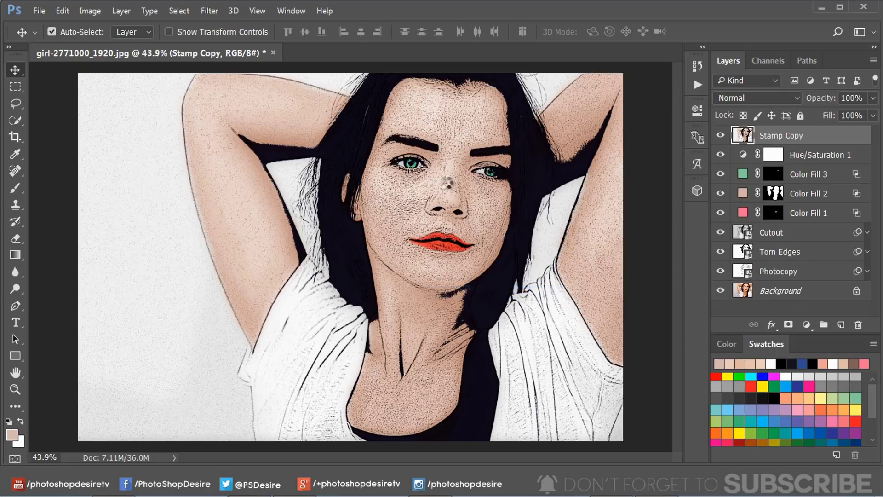
{"action": "left_click", "coordinate": [210, 11]}
{"action": "left_click", "coordinate": [311, 72]}
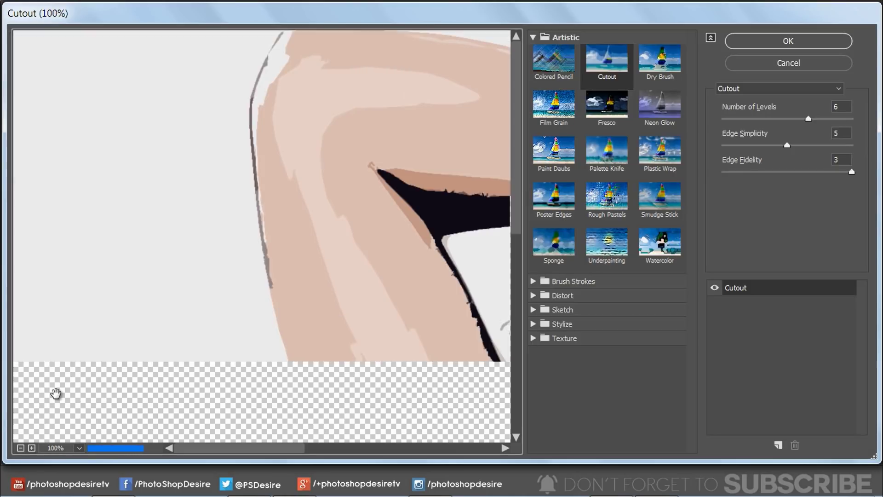
{"action": "left_click", "coordinate": [20, 448]}
{"action": "left_click", "coordinate": [20, 447]}
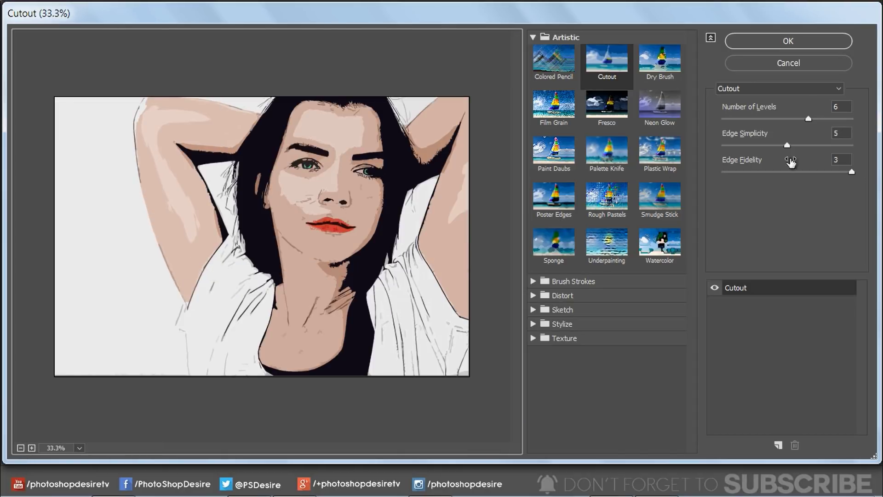
{"action": "left_click_drag", "start_coordinate": [812, 122], "coordinate": [866, 122]}
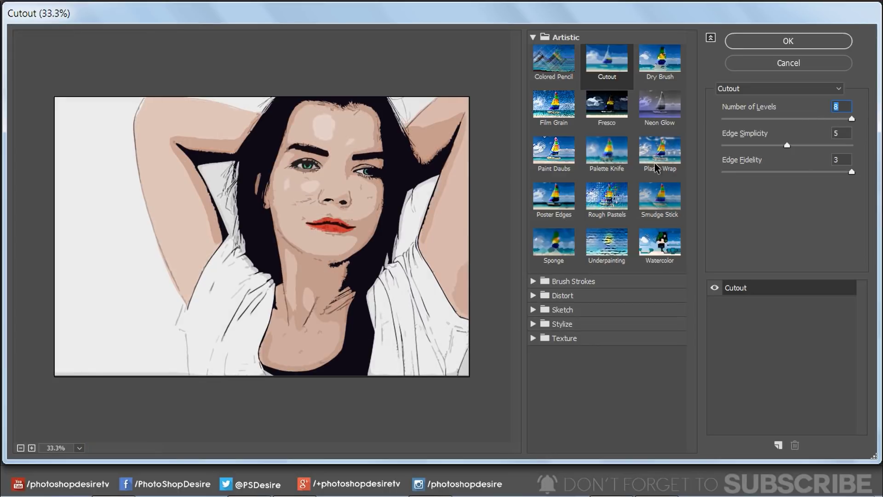
{"action": "left_click", "coordinate": [758, 44]}
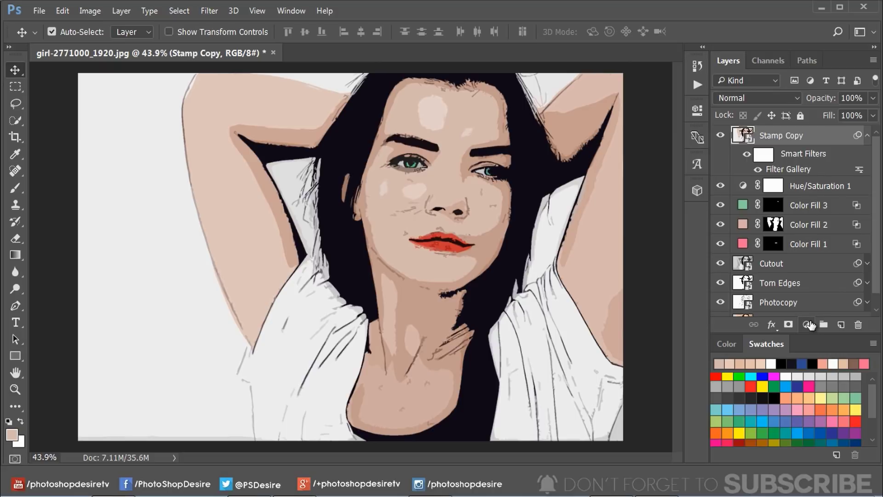
Step: Add a Color Lookup adjustment layer above Stamp Copy, try FallColors.look, and set its 3DLUT file to Crisp_Warm.look
{"action": "left_click", "coordinate": [808, 325]}
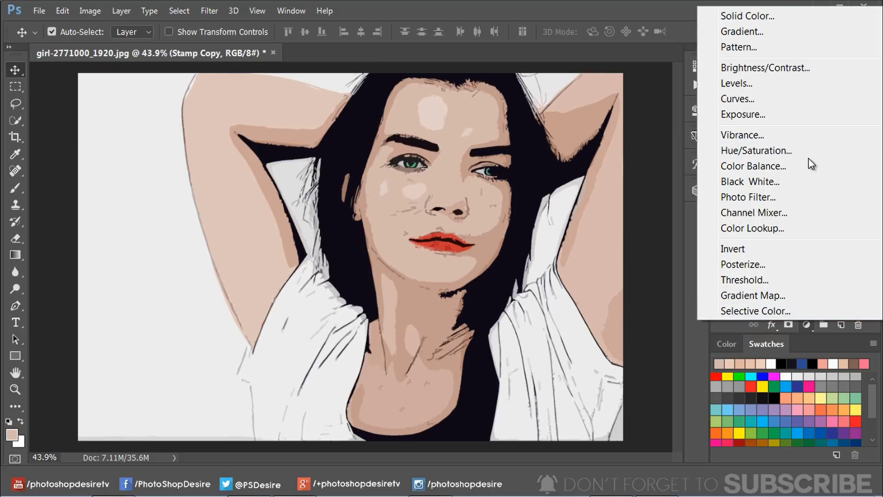
{"action": "left_click", "coordinate": [796, 228]}
{"action": "left_click", "coordinate": [628, 146]}
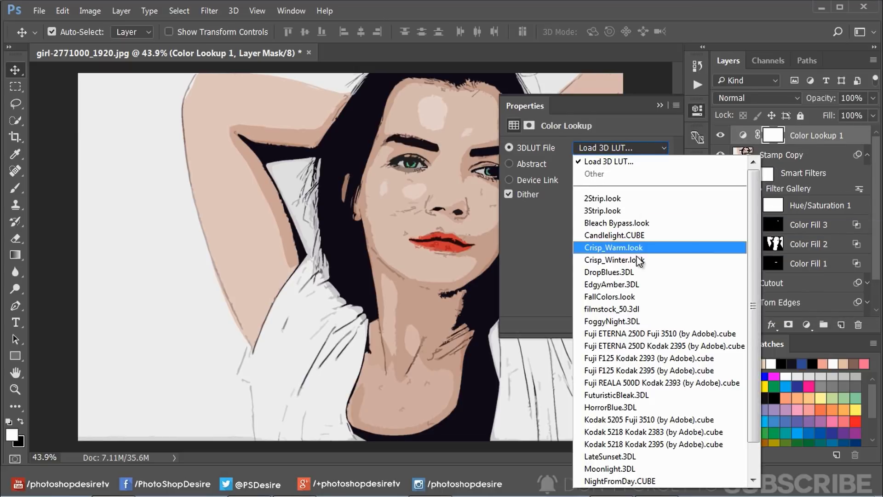
{"action": "left_click", "coordinate": [645, 295]}
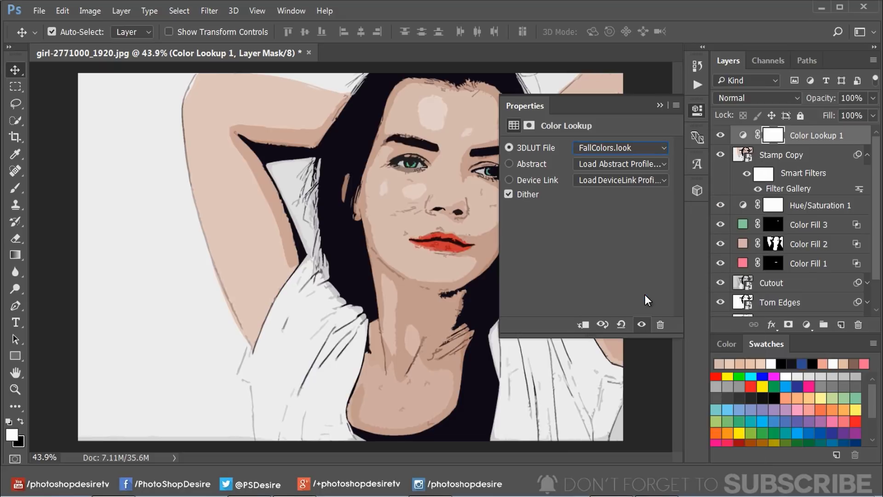
{"action": "left_click", "coordinate": [631, 151]}
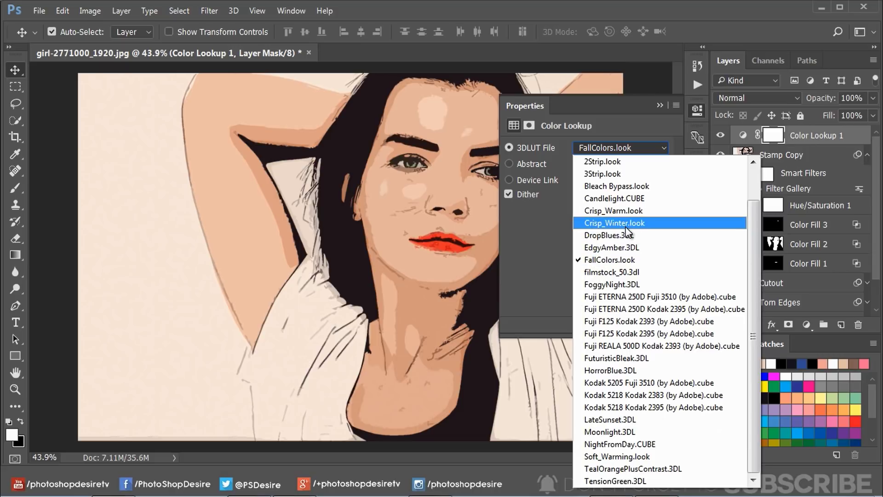
{"action": "left_click", "coordinate": [624, 211]}
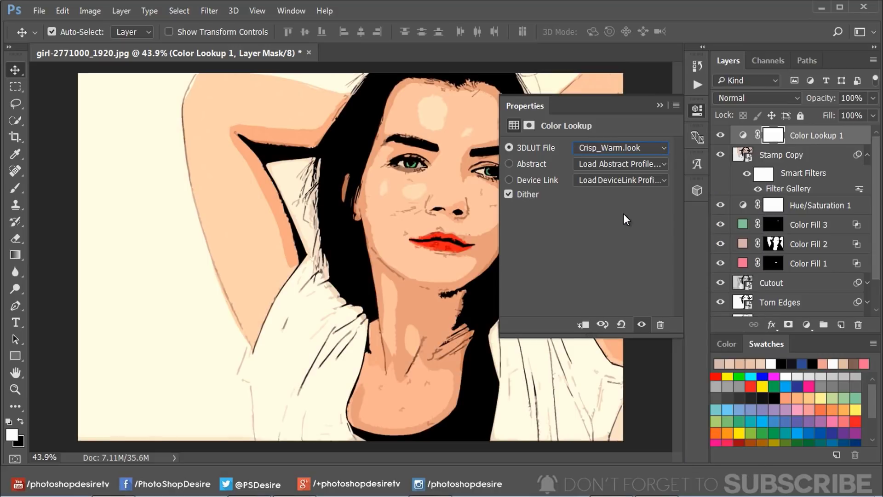
{"action": "left_click", "coordinate": [659, 106]}
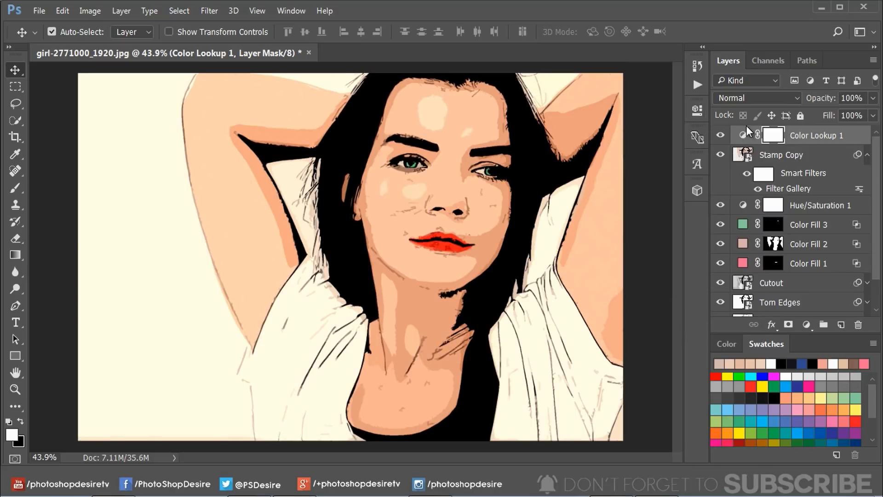
Step: Set the Color Lookup layer's blend mode to Soft Light and toggle its visibility to compare the effect
{"action": "left_click", "coordinate": [752, 99]}
{"action": "left_click", "coordinate": [742, 269]}
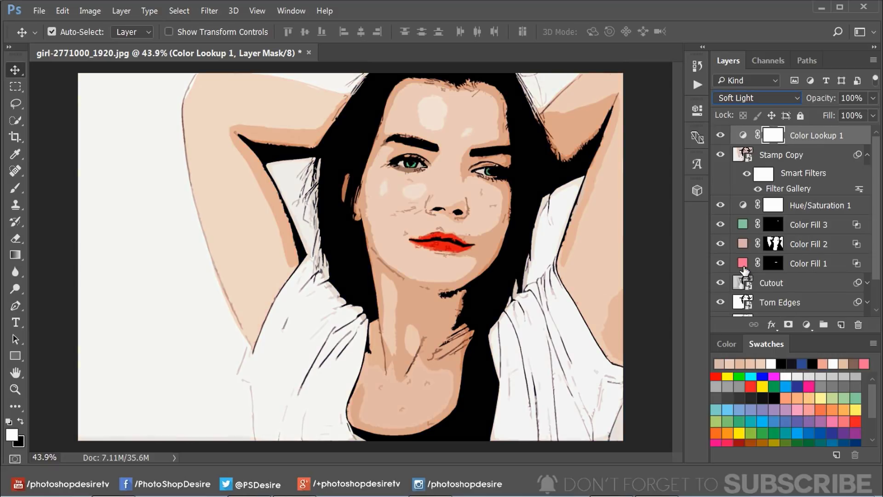
{"action": "left_click", "coordinate": [720, 136]}
{"action": "left_click", "coordinate": [720, 137]}
Step: Create a new empty layer above Color Lookup 1 and name it Spot Remove
{"action": "left_click", "coordinate": [799, 144]}
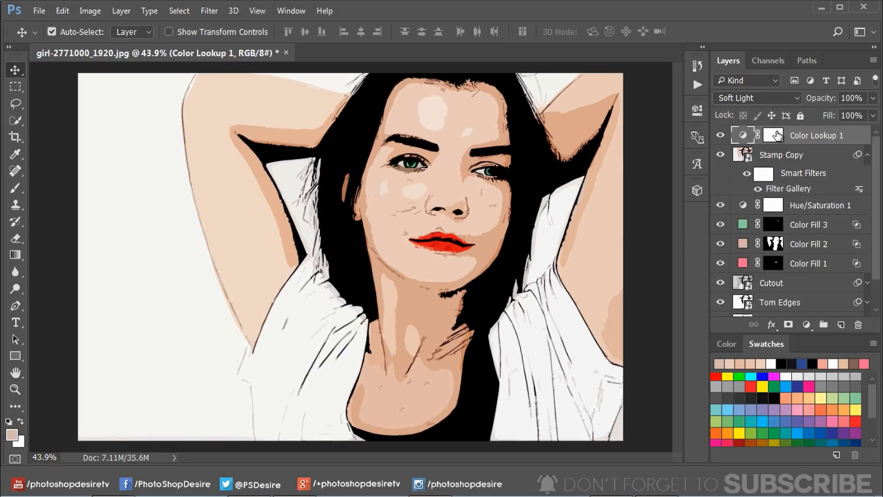
{"action": "left_click", "coordinate": [841, 325]}
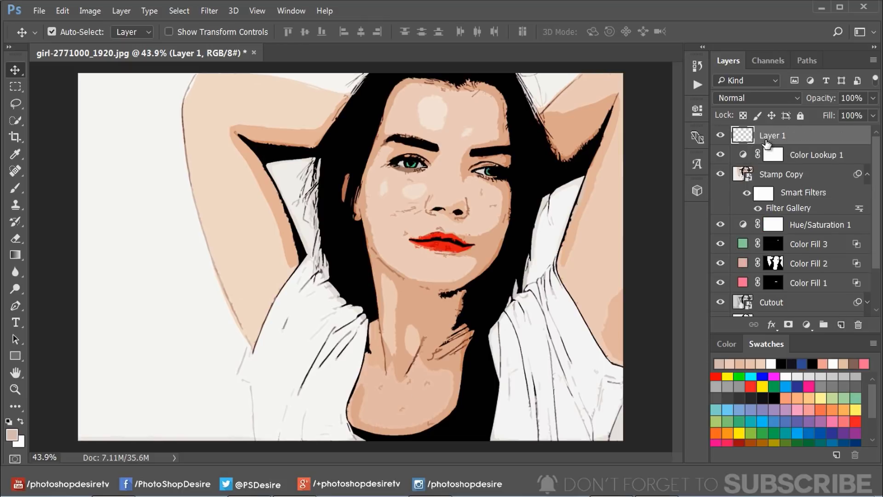
{"action": "double_click", "coordinate": [769, 137]}
{"action": "type", "text": "Spot Remove"}
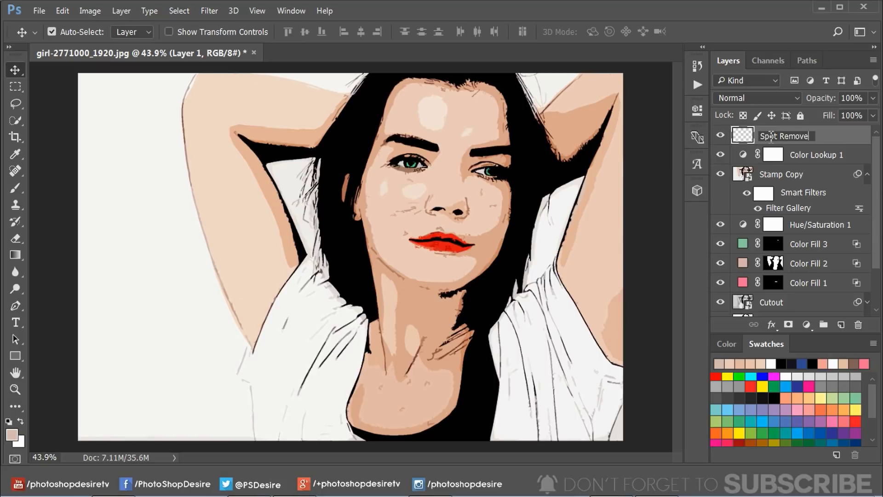
{"action": "key", "text": "Return"}
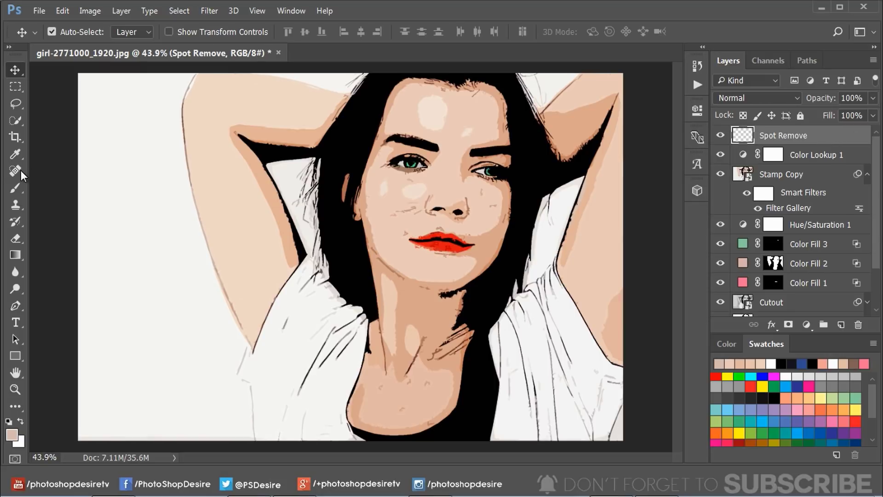
Step: Set up the Spot Healing Brush at 40 px for retouching the face on the Spot Remove layer
{"action": "left_click", "coordinate": [18, 170]}
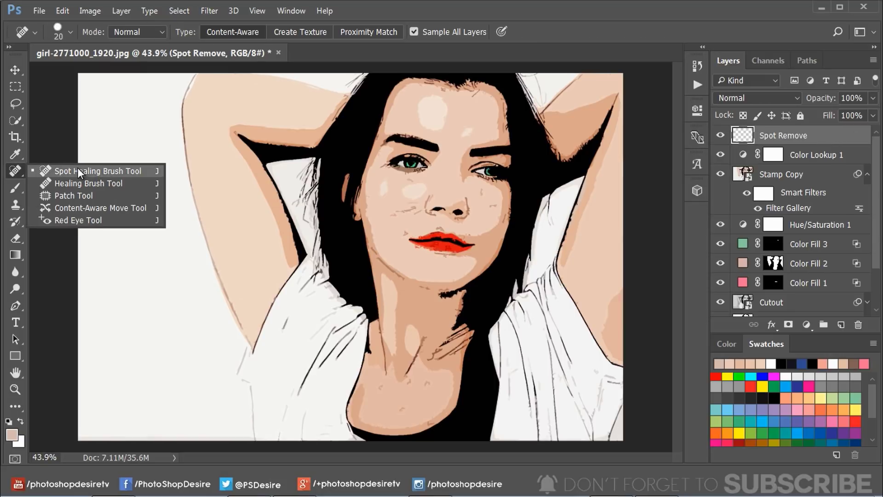
{"action": "left_click", "coordinate": [149, 173]}
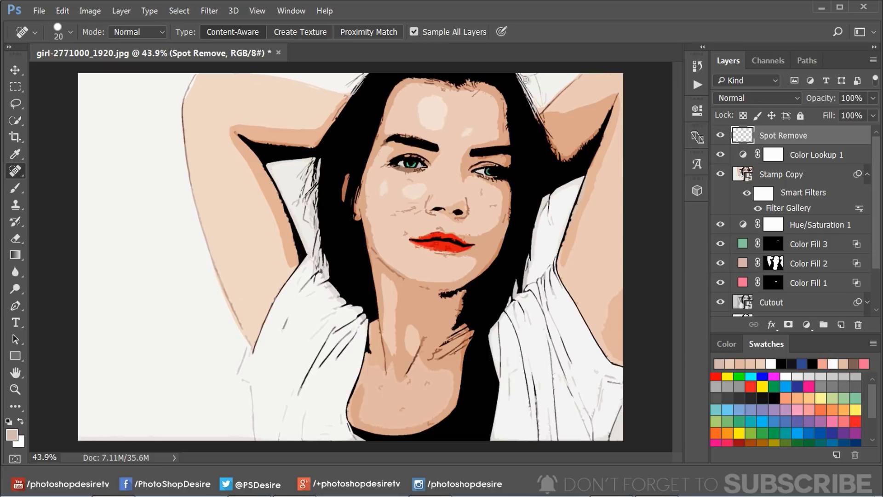
{"action": "scroll", "coordinate": [460, 214], "scroll_direction": "up", "scroll_amount": 1}
{"action": "scroll", "coordinate": [460, 214], "scroll_direction": "up", "scroll_amount": 1}
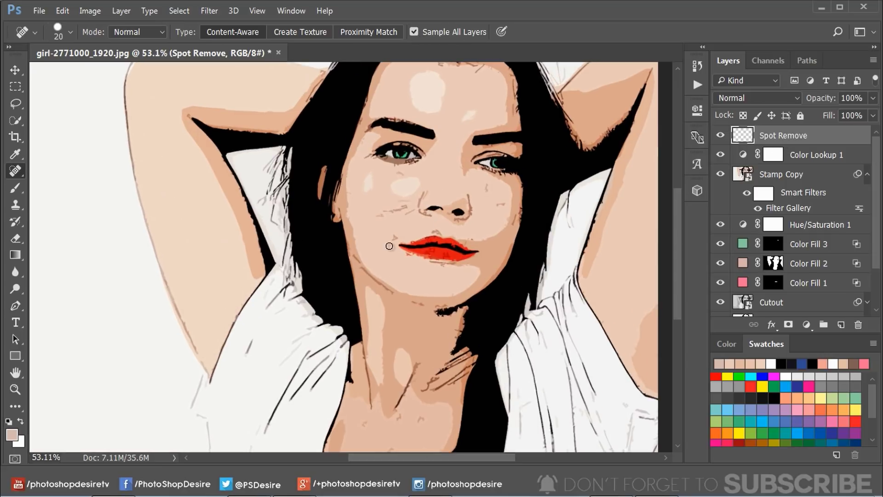
{"action": "key", "text": "bracketright"}
{"action": "key", "text": "bracketright"}
{"action": "key", "text": "bracketright"}
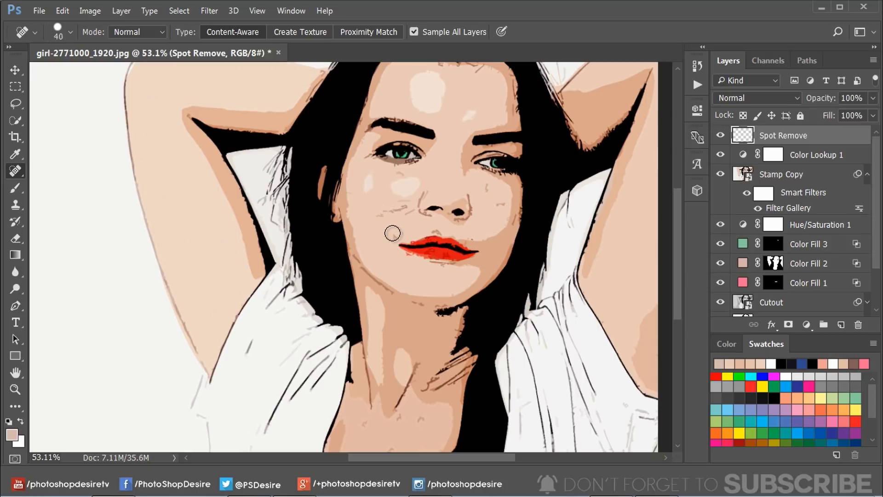